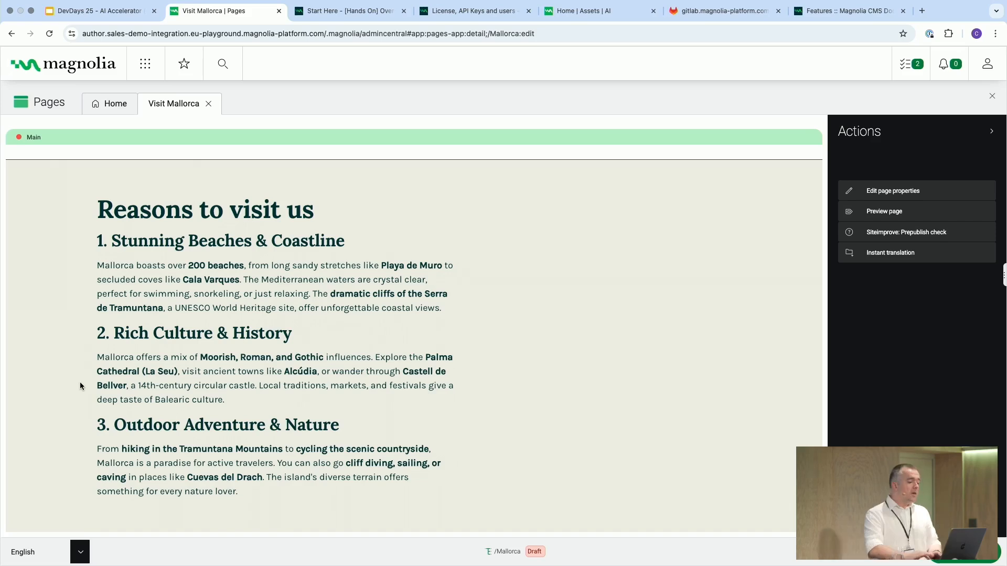
# - Open the History Fan segment from the Mallorca folder in the Segments app to review its description
pyautogui.click(146, 63)
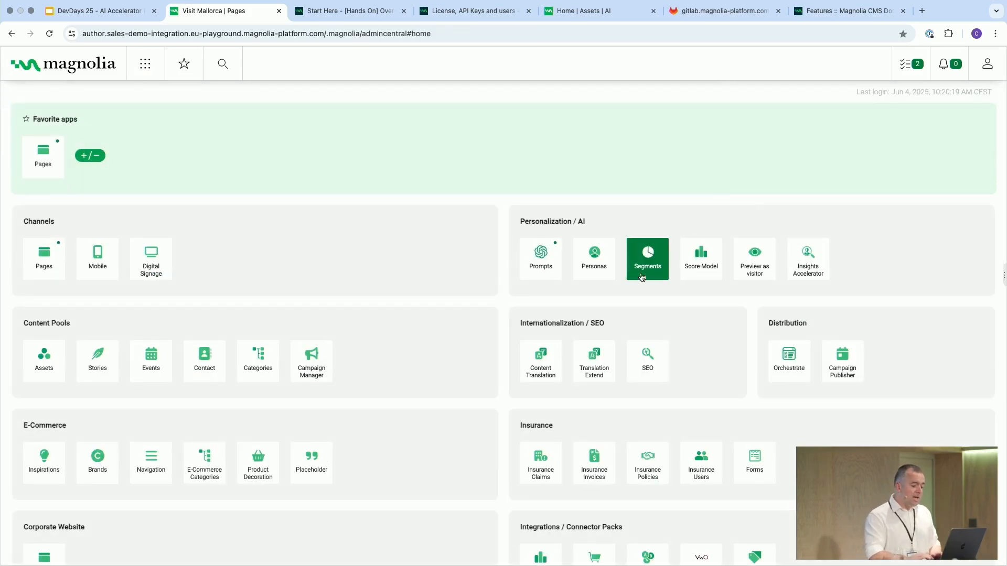
pyautogui.click(653, 276)
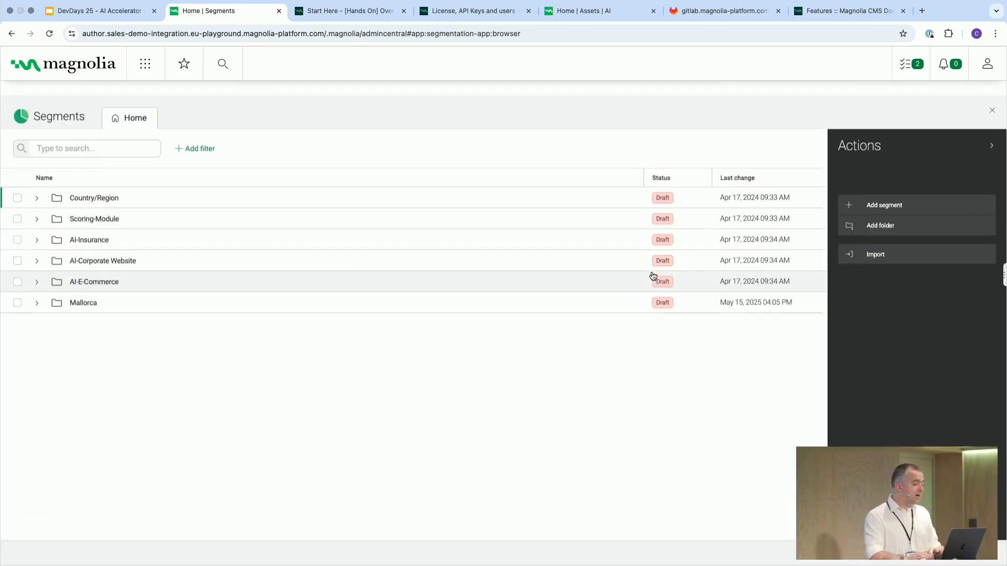
pyautogui.click(36, 288)
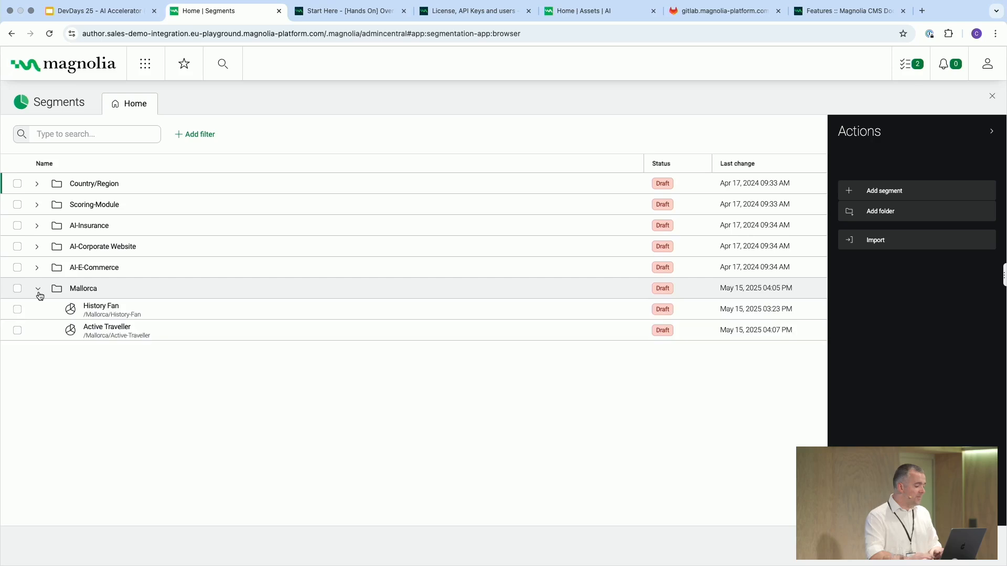
pyautogui.doubleClick(142, 310)
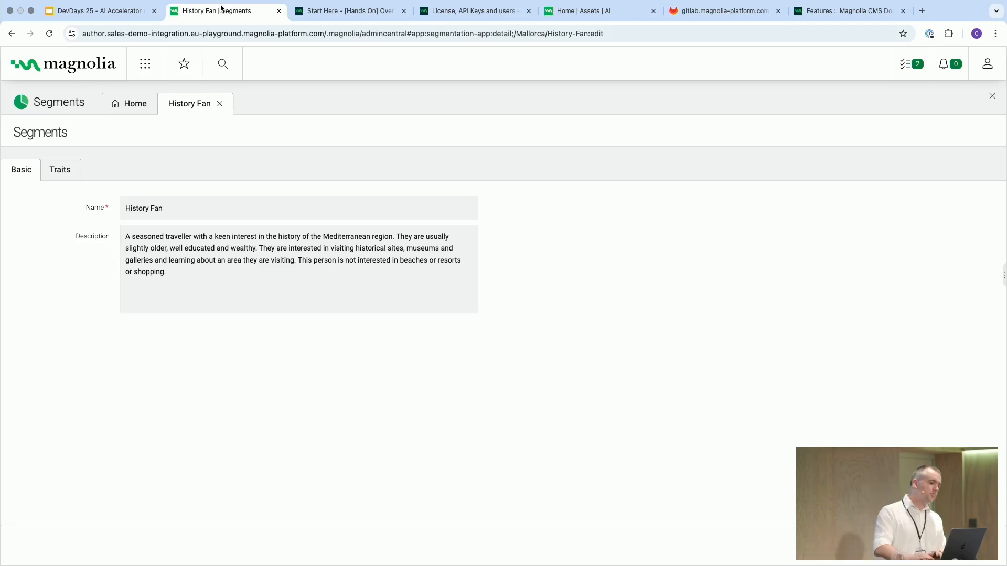
# - Return to the Visit Mallorca page and generate a variant of its "Reasons to visit us" text component for the History-Fan segment
pyautogui.click(141, 72)
pyautogui.click(42, 178)
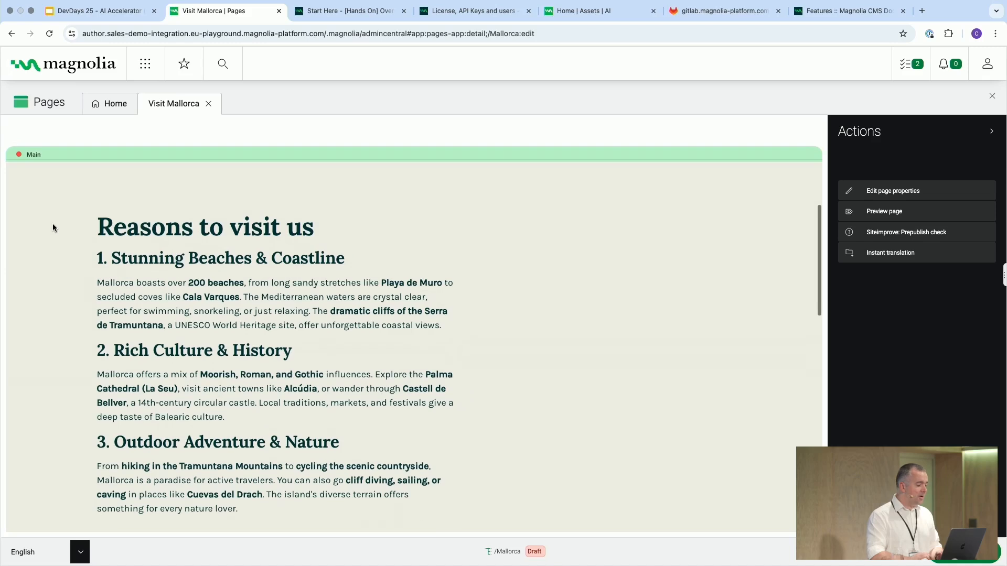
pyautogui.click(52, 223)
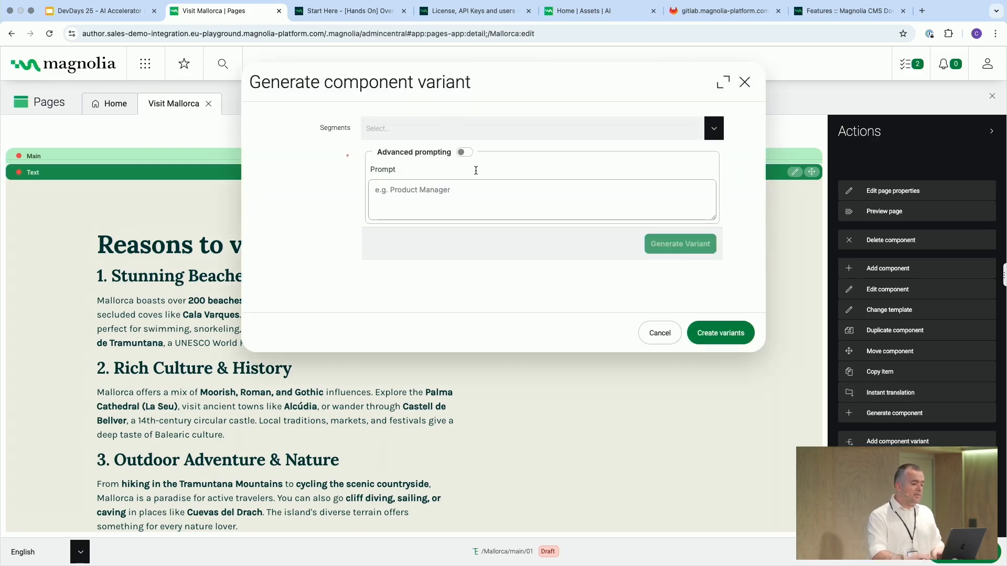
pyautogui.click(453, 125)
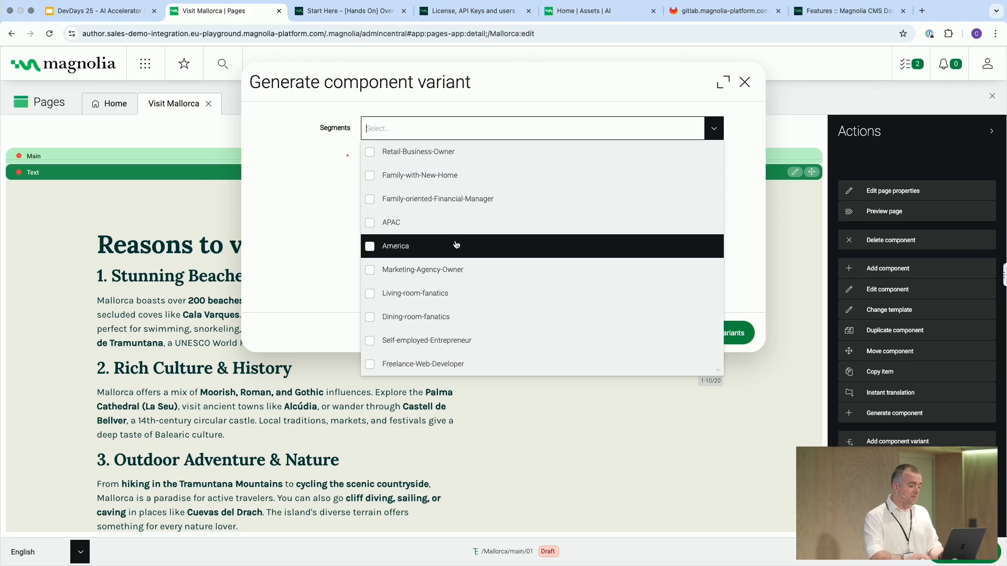
pyautogui.scroll(-10, 455, 244)
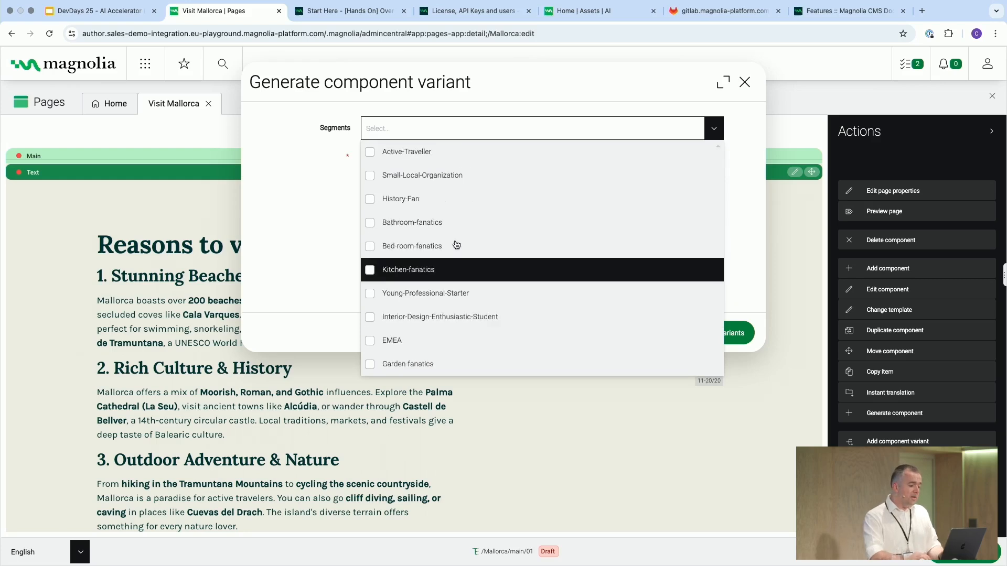
pyautogui.click(388, 199)
pyautogui.click(288, 208)
pyautogui.click(705, 246)
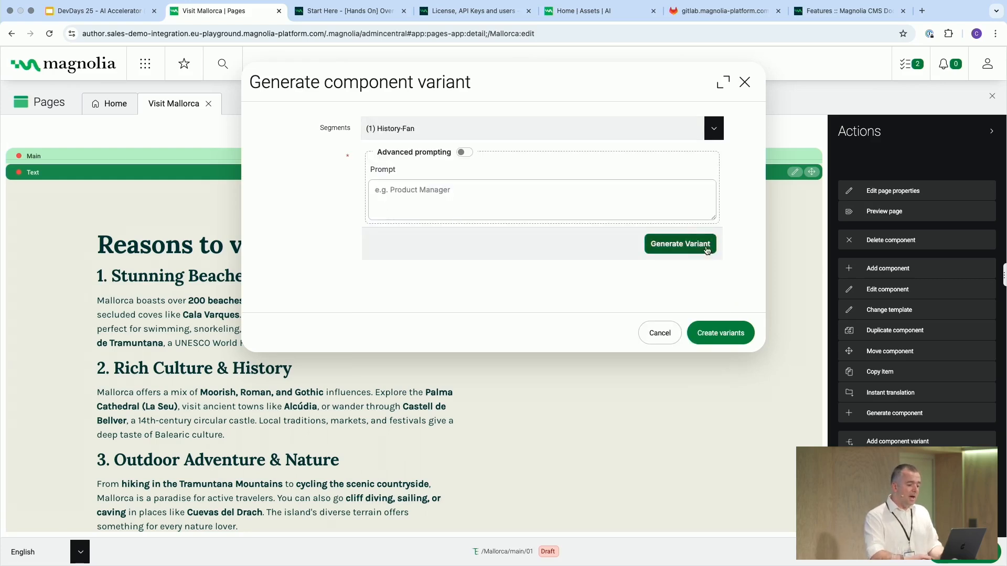
pyautogui.click(685, 290)
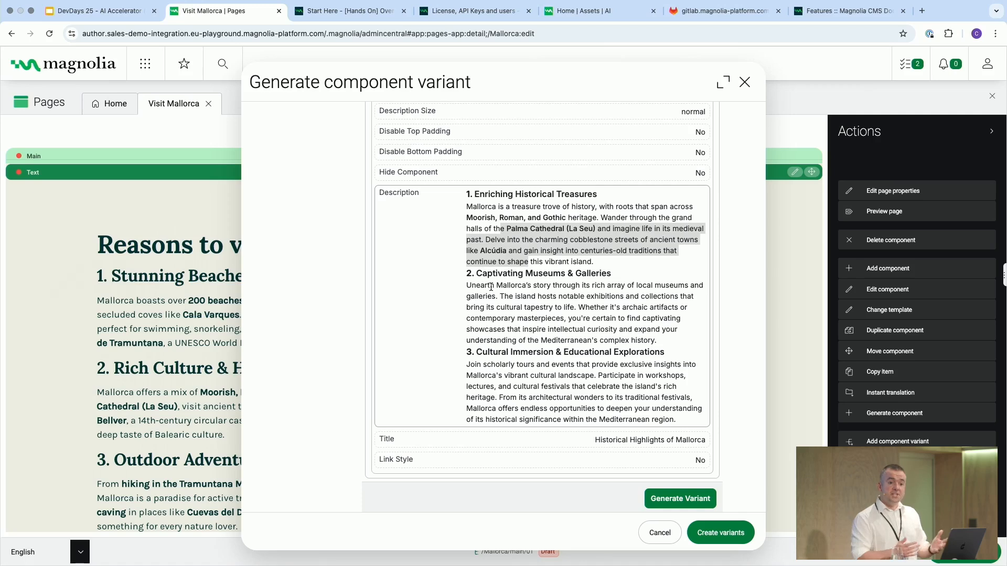
# - Create the generated component variant and display the History Fan version of the text component
pyautogui.scroll(-2, 655, 472)
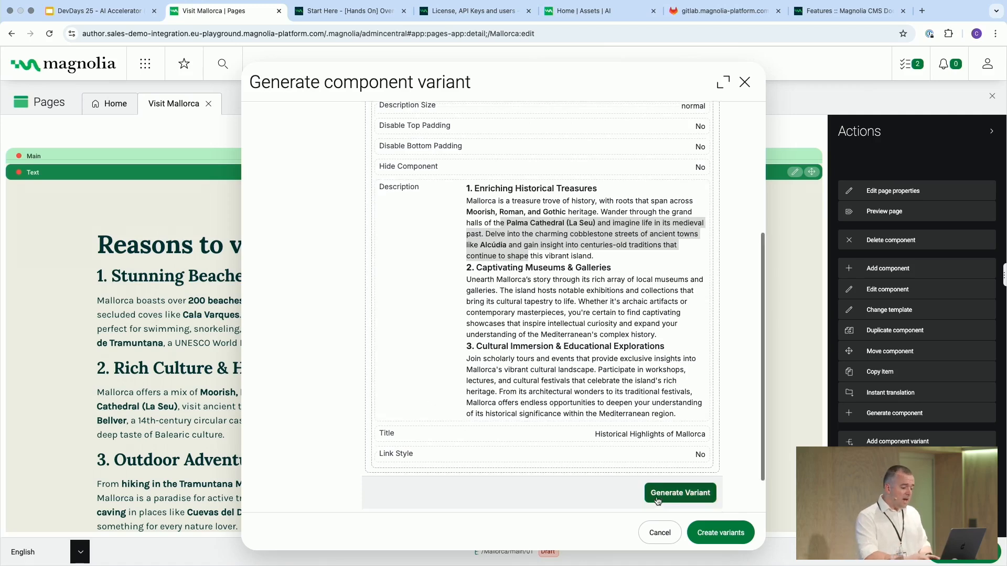
pyautogui.click(727, 536)
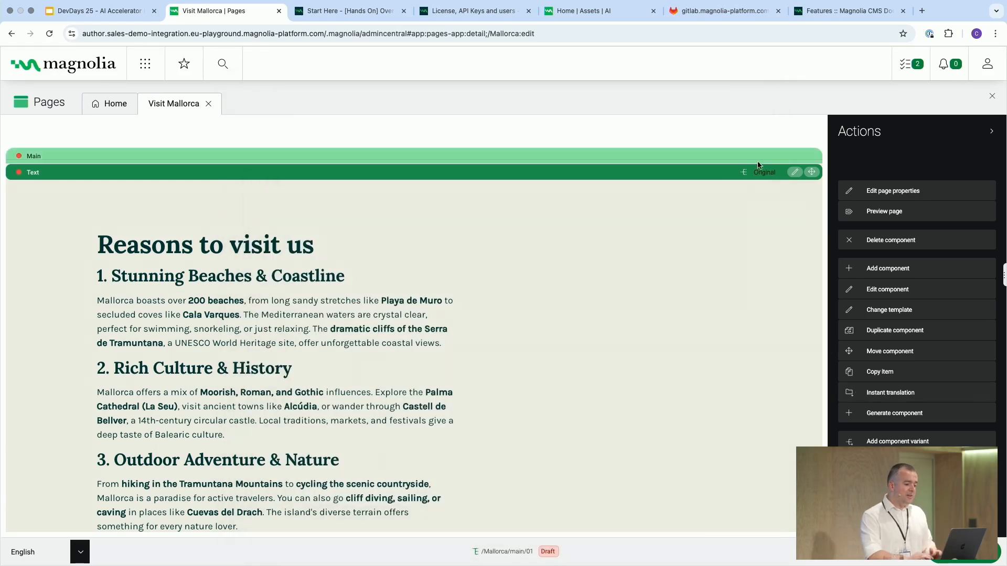
pyautogui.click(758, 172)
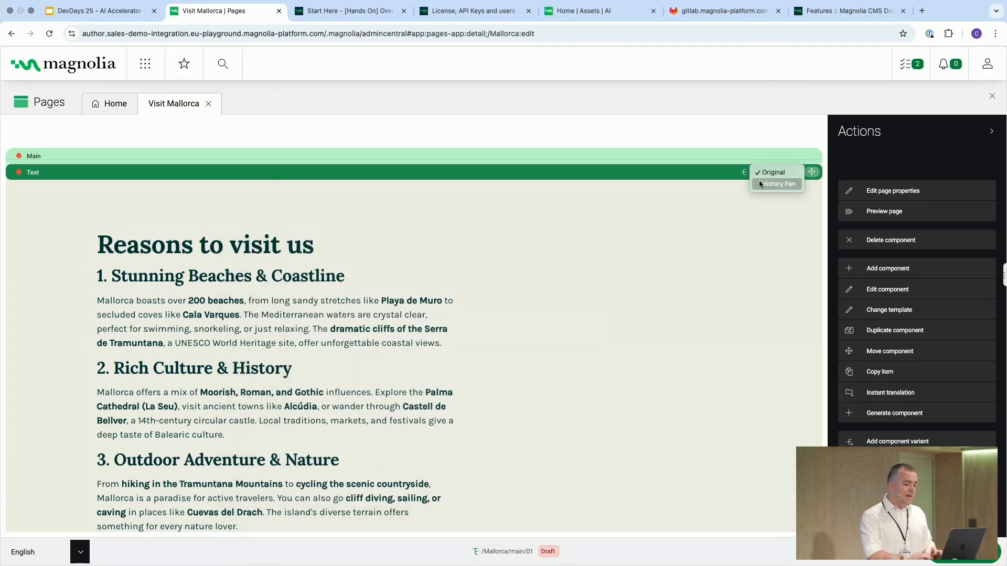
pyautogui.click(763, 184)
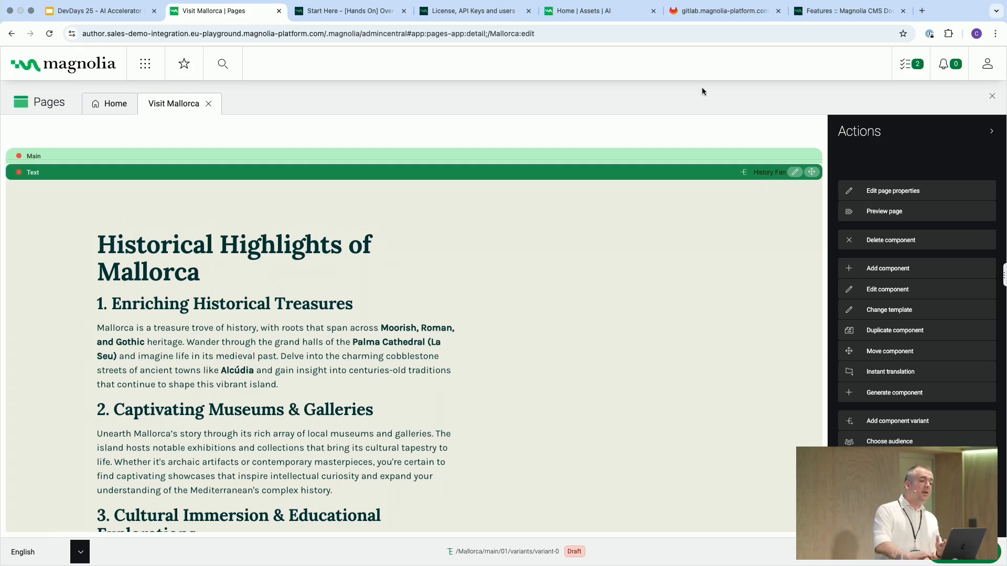
# - Switch to the DevDays 25 presentation in Google Slides and advance past the AI Image Editor slide to the Demonstration slide
pyautogui.moveTo(352, 4)
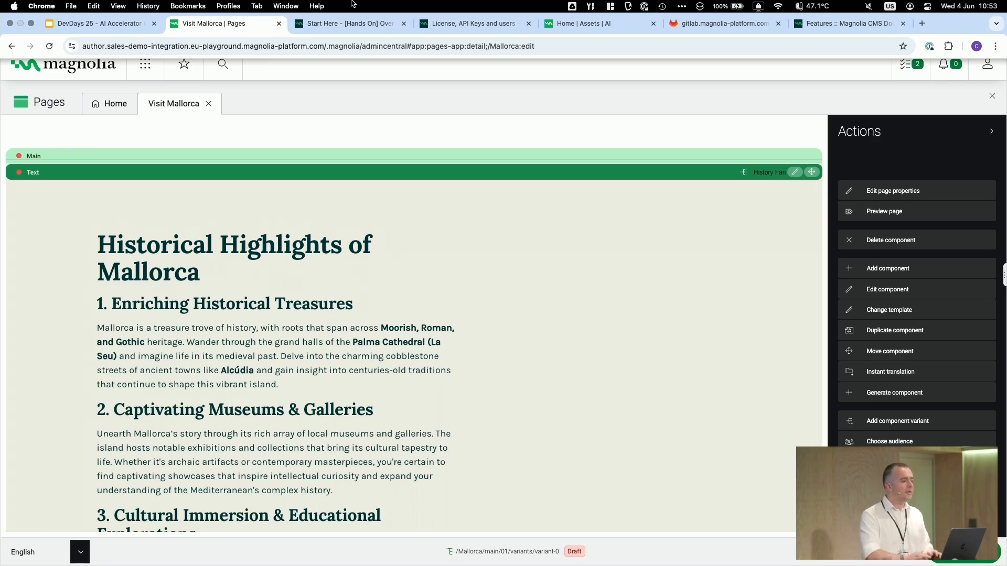
pyautogui.click(123, 23)
pyautogui.press('Right')
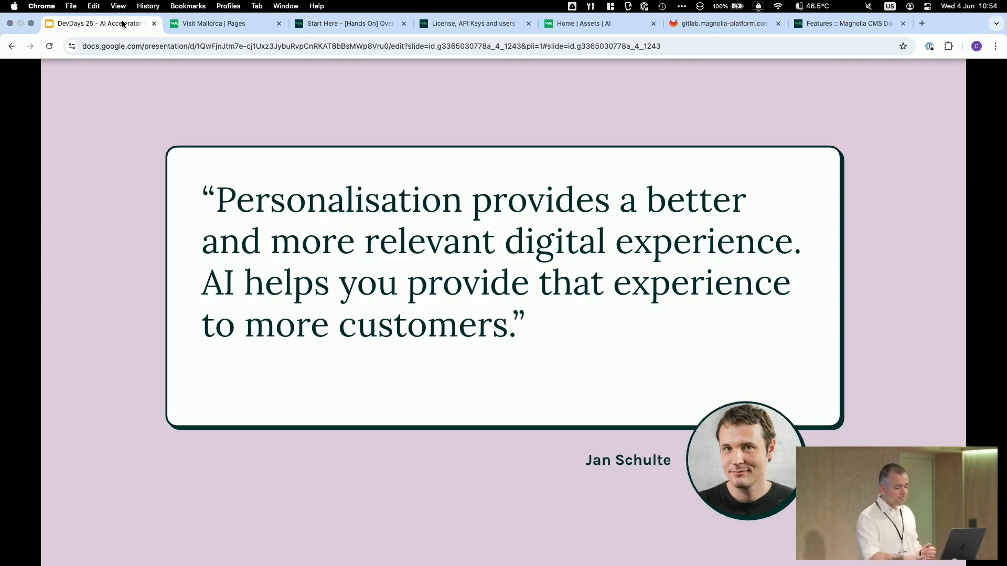
pyautogui.press('Right')
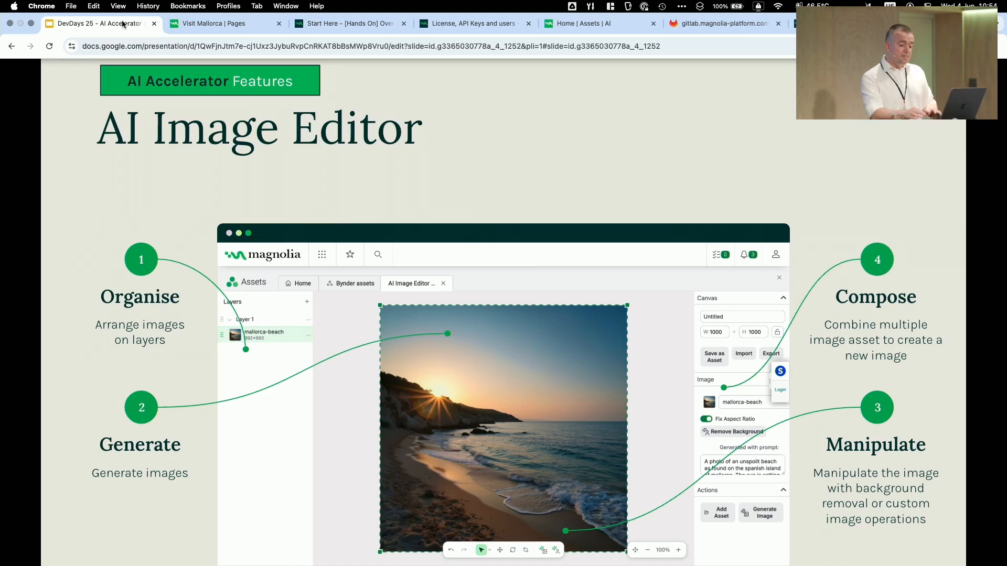
pyautogui.press('Right')
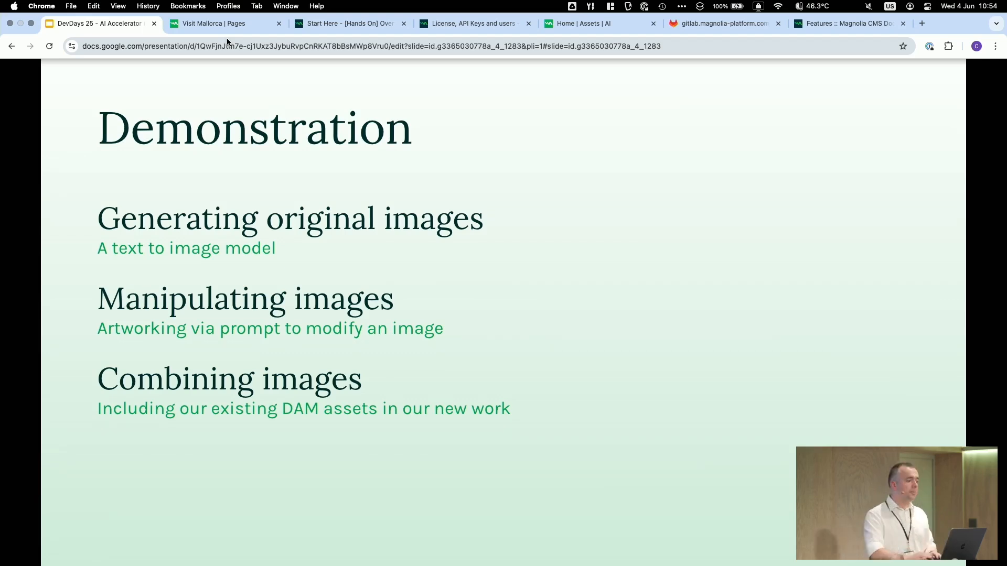
# - Switch back to Magnolia and start a new AI Image Editor canvas from the Assets app
pyautogui.click(217, 31)
pyautogui.click(140, 68)
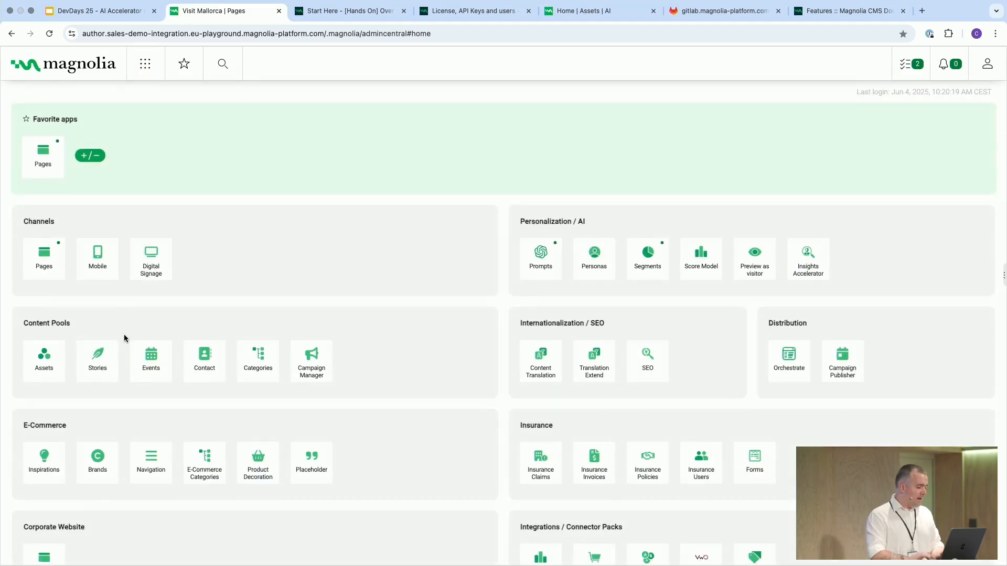
pyautogui.click(52, 367)
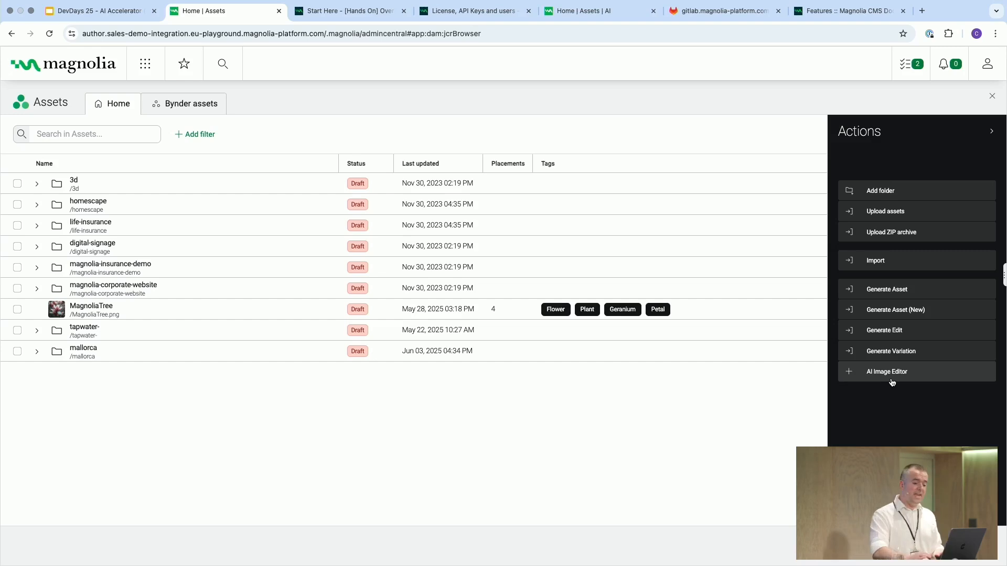
pyautogui.click(891, 383)
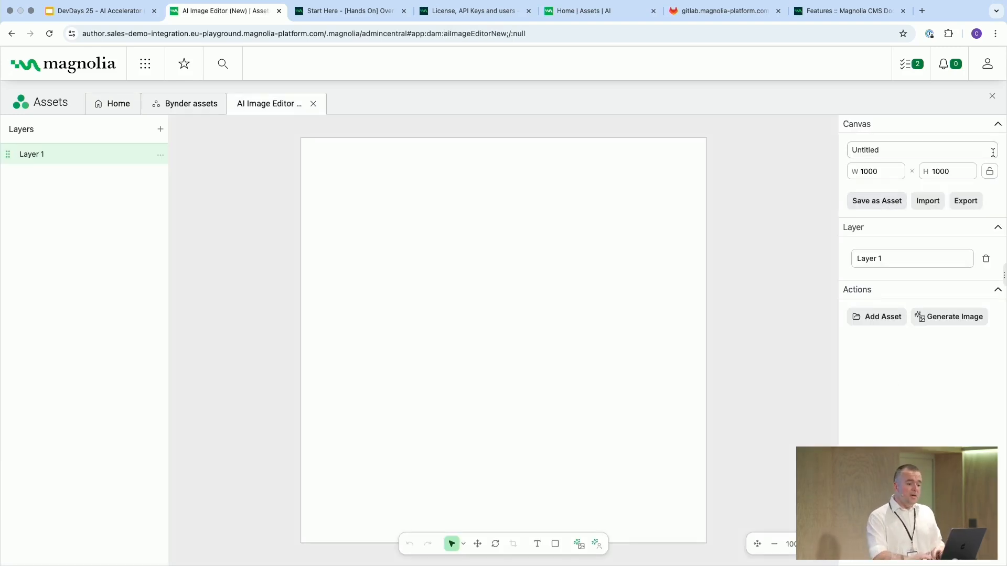
# - Set the canvas height to 400
pyautogui.doubleClick(963, 171)
pyautogui.write('400')
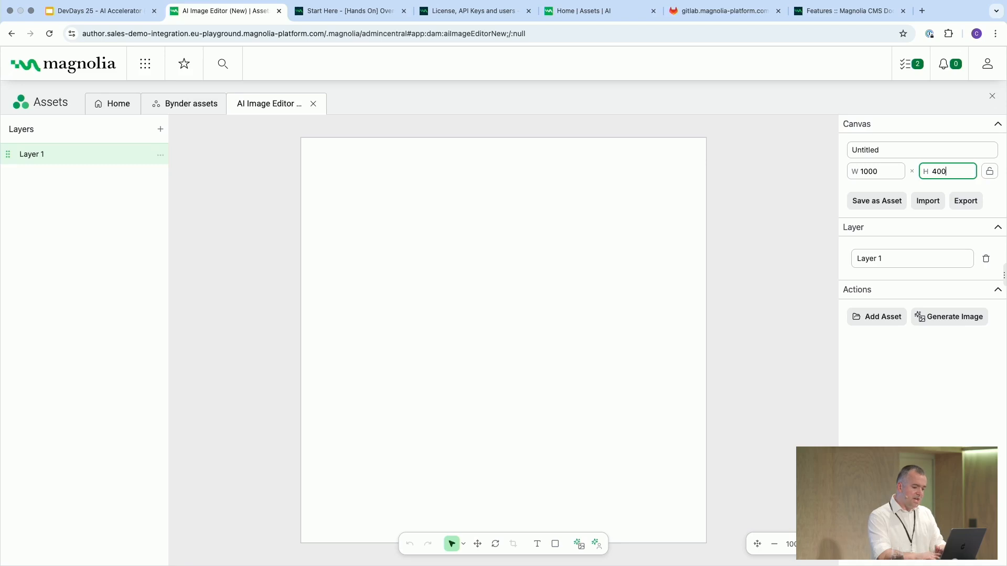
pyautogui.click(709, 393)
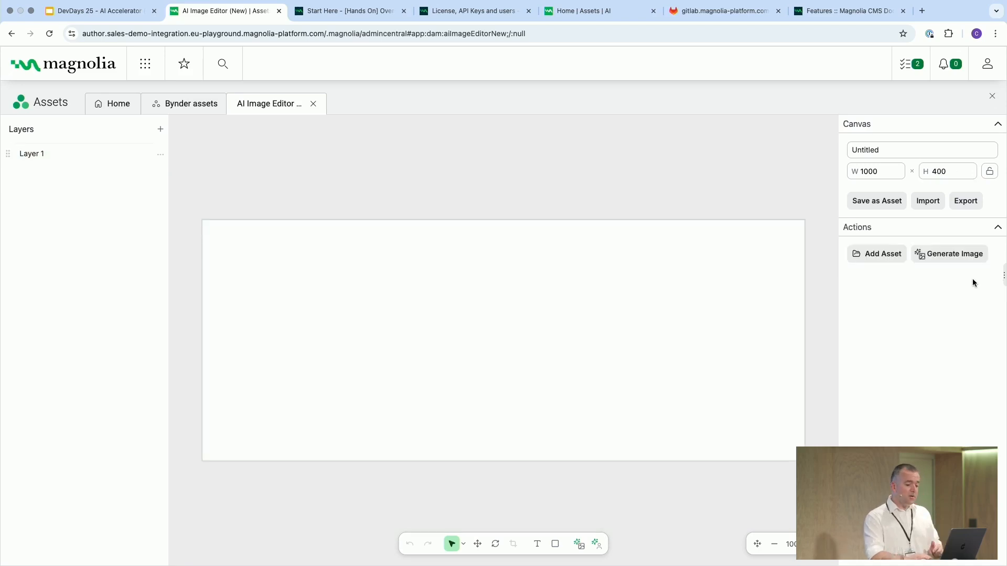
# - Generate an image on the canvas with the FLUX.1 pro model and the prompt "a beach at sunset"
pyautogui.click(954, 256)
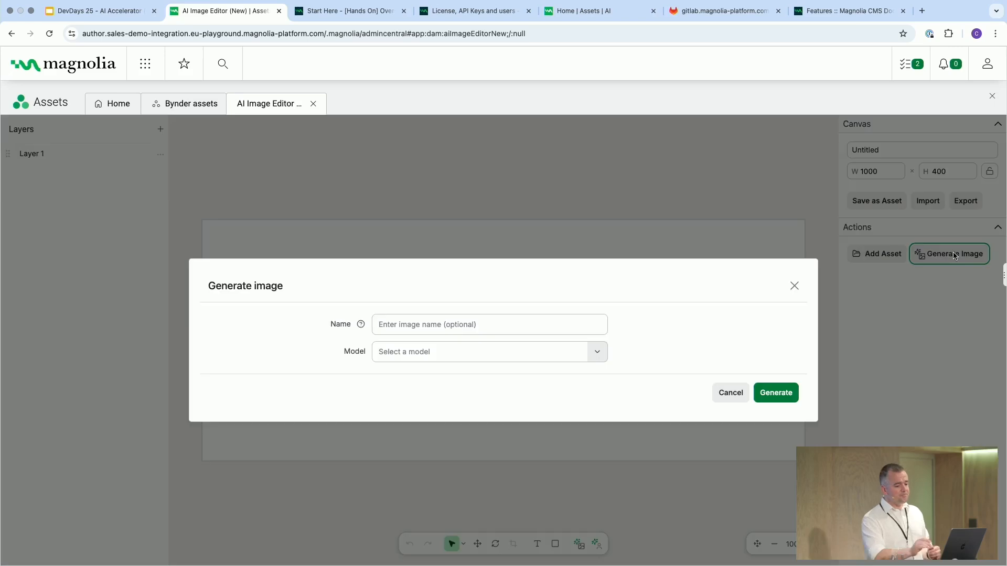
pyautogui.click(429, 352)
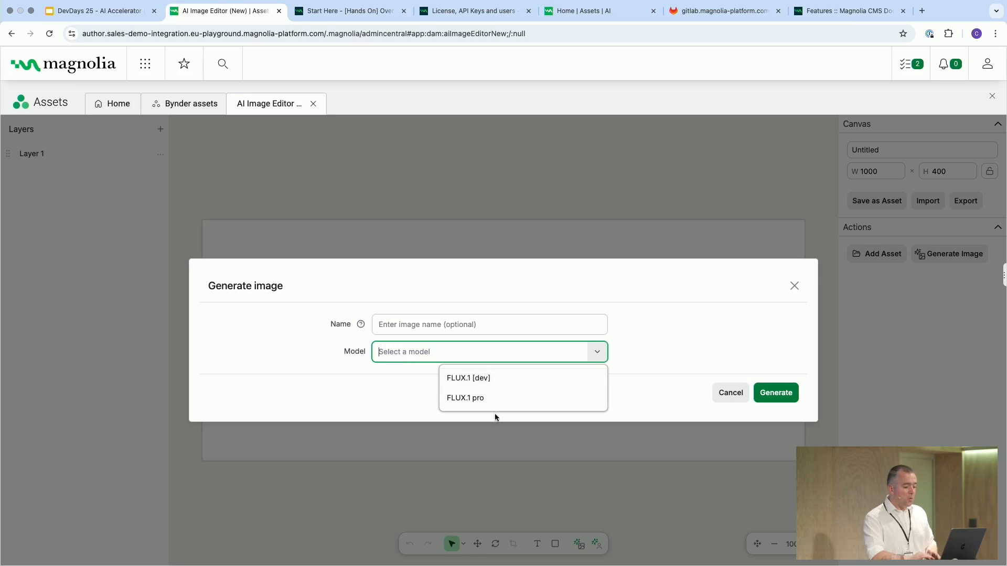
pyautogui.click(485, 398)
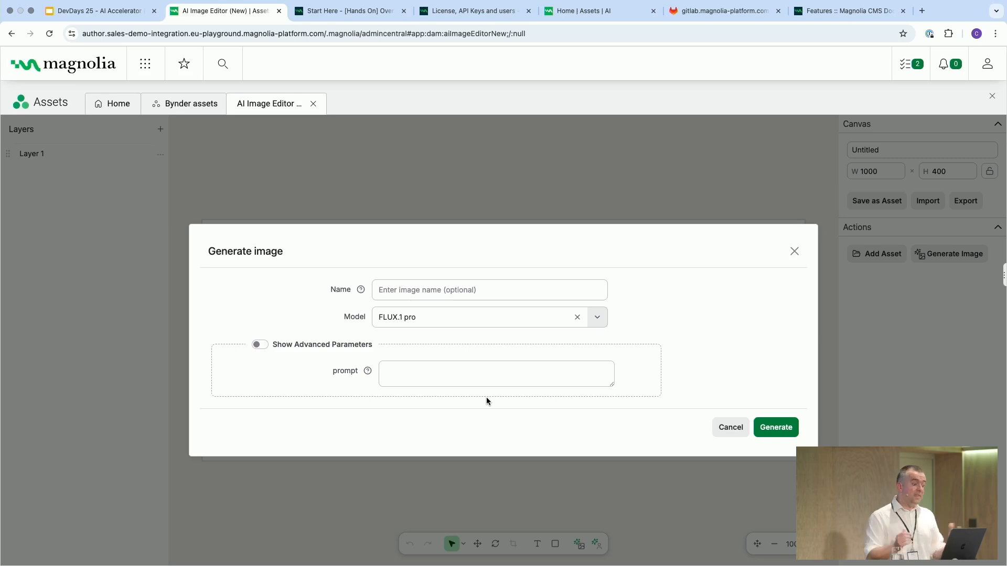
pyautogui.click(419, 368)
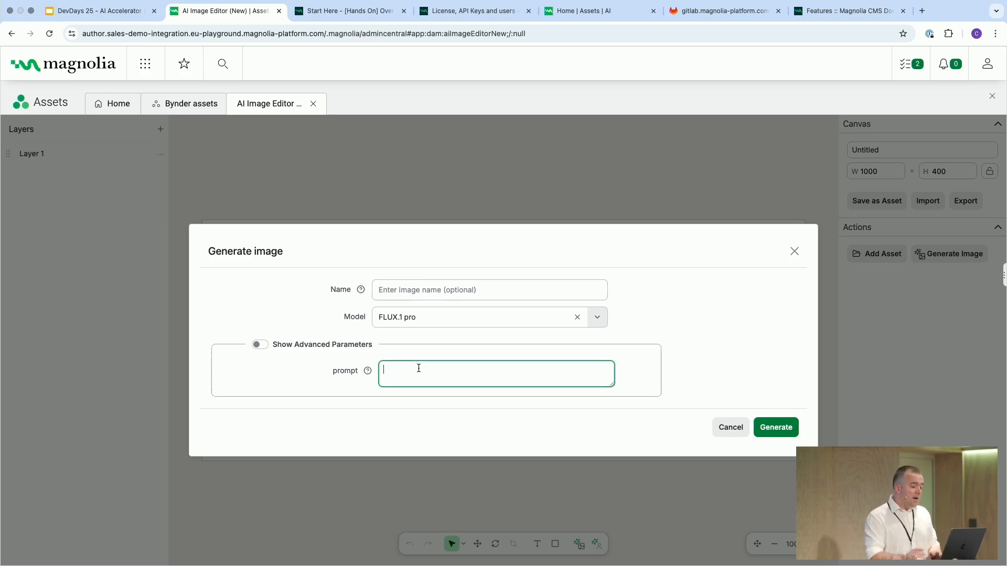
pyautogui.write('a suns')
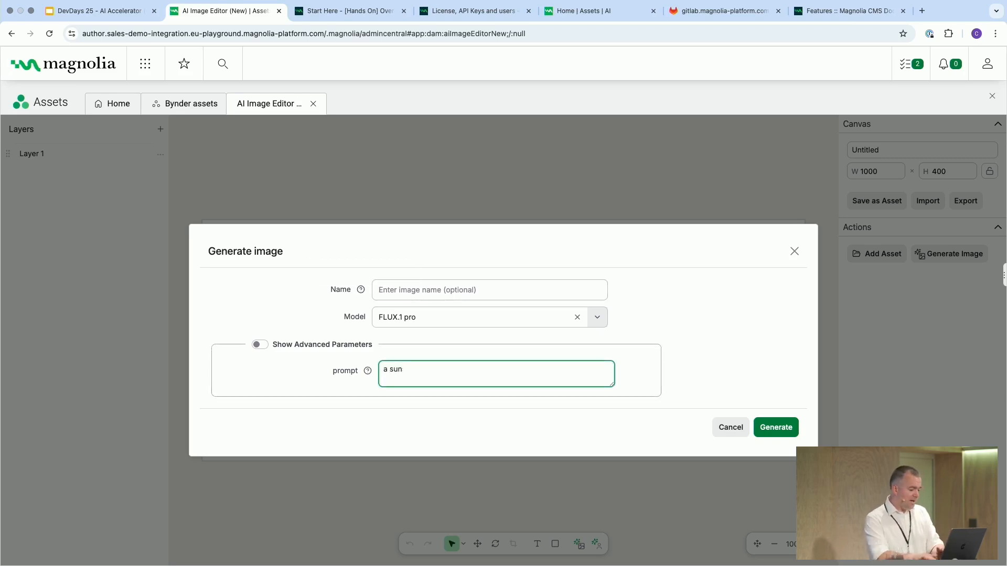
pyautogui.press('BackSpace')
pyautogui.press('BackSpace')
pyautogui.press('BackSpace')
pyautogui.write('beach a')
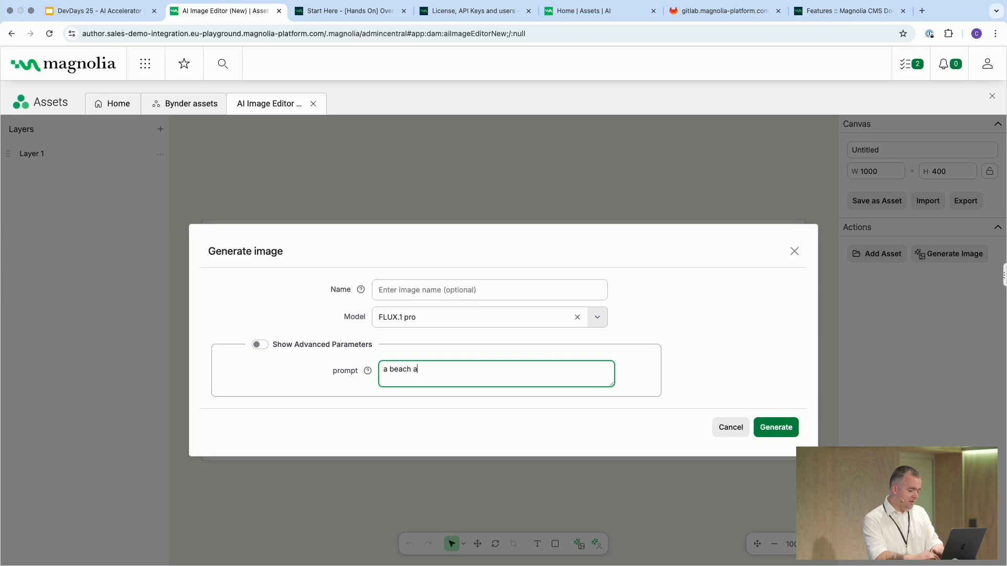
pyautogui.write('t sunset')
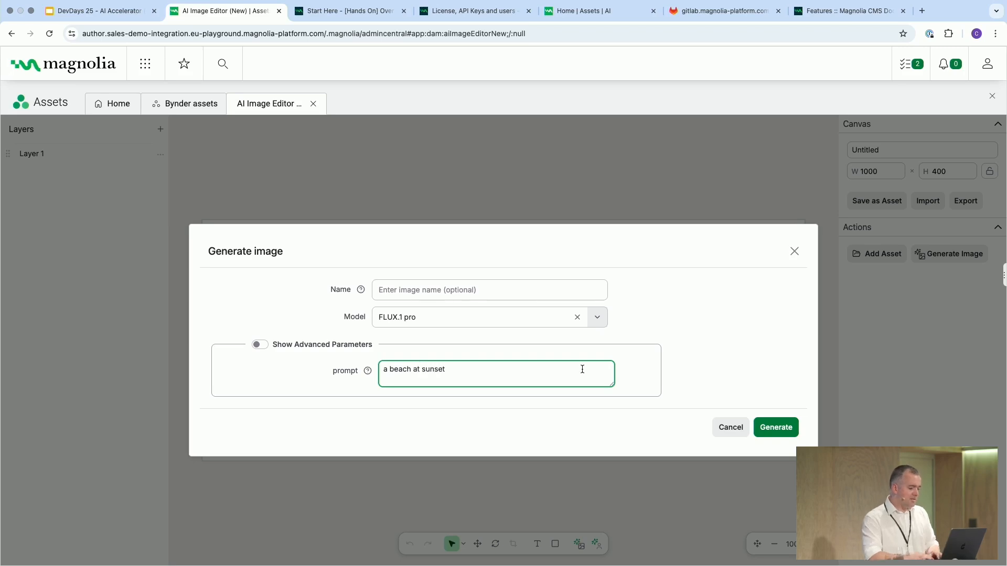
pyautogui.click(779, 429)
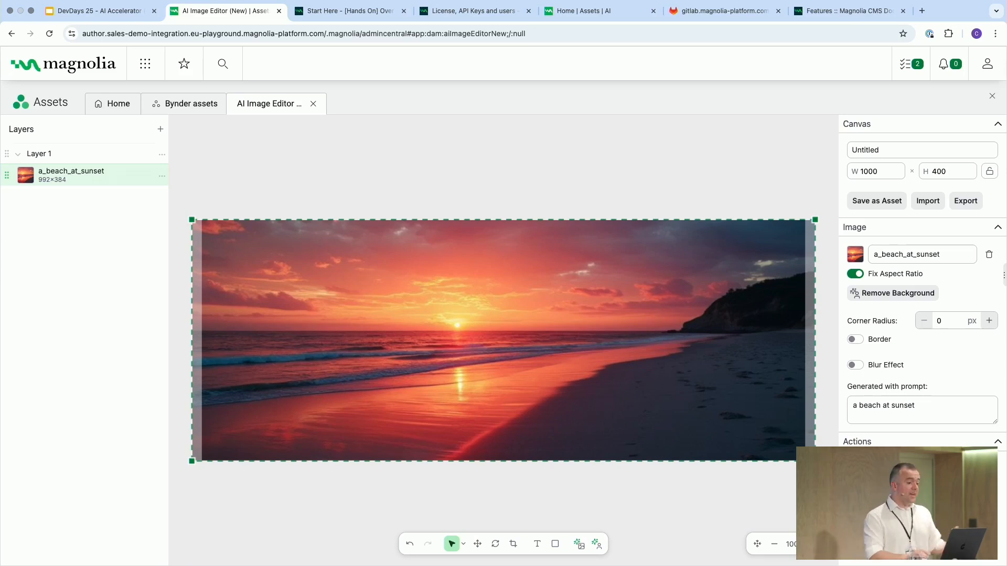
# - Generate a second image on the canvas with the FLUX.1 pro model and the prompt "a hotair balloon against a clear sky"
pyautogui.click(578, 544)
pyautogui.click(443, 352)
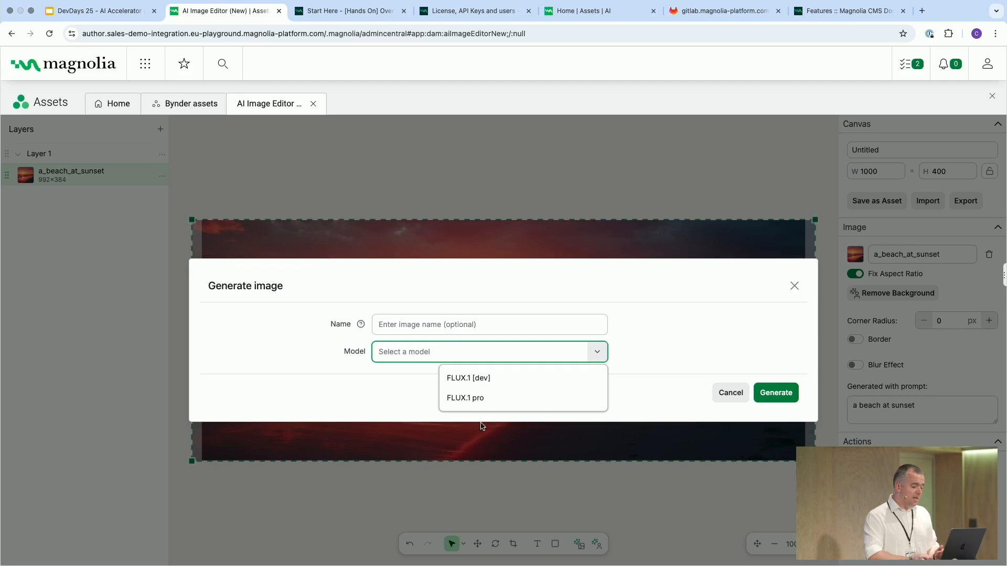
pyautogui.click(464, 396)
pyautogui.click(544, 371)
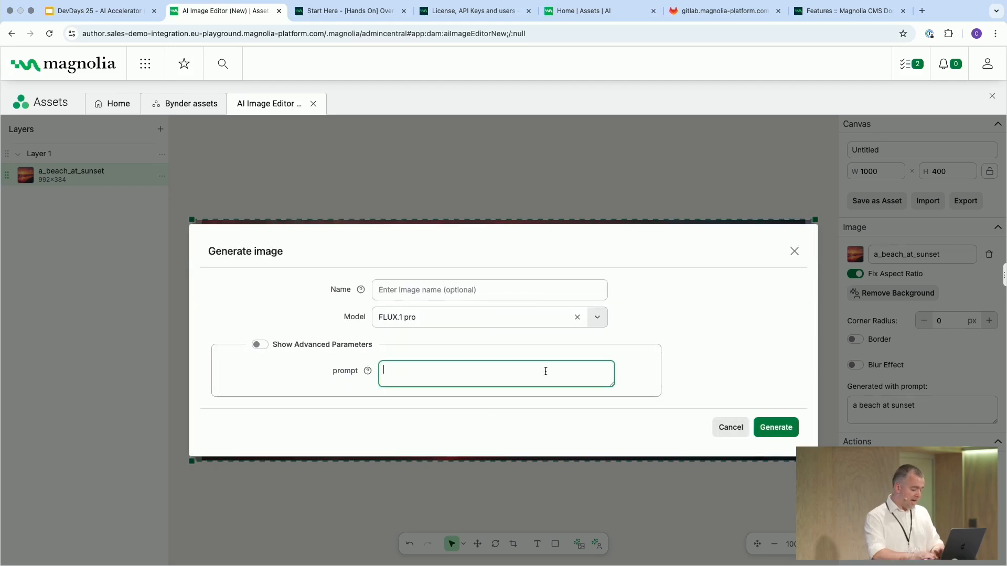
pyautogui.write('a hotair ballo')
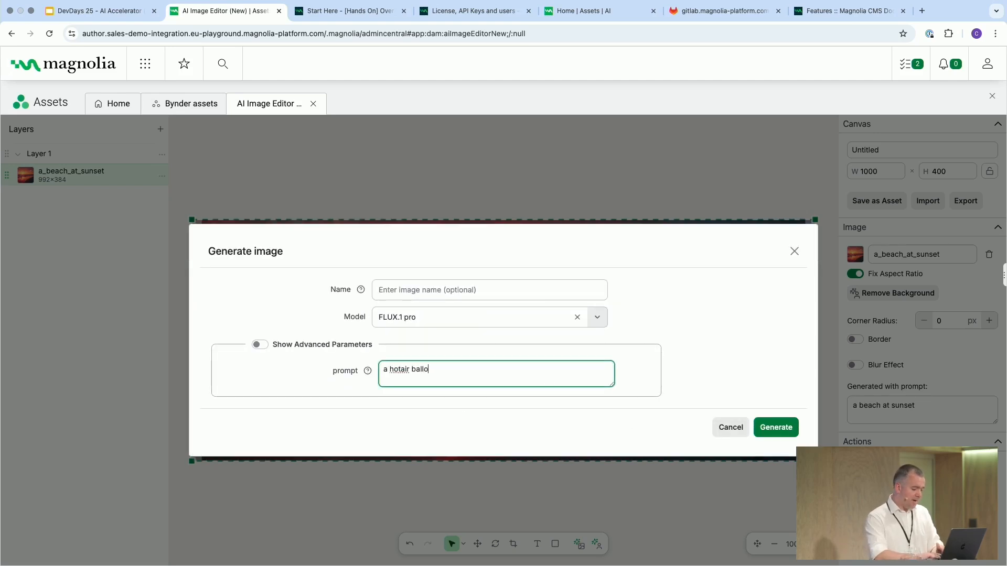
pyautogui.write('on against a clear sky')
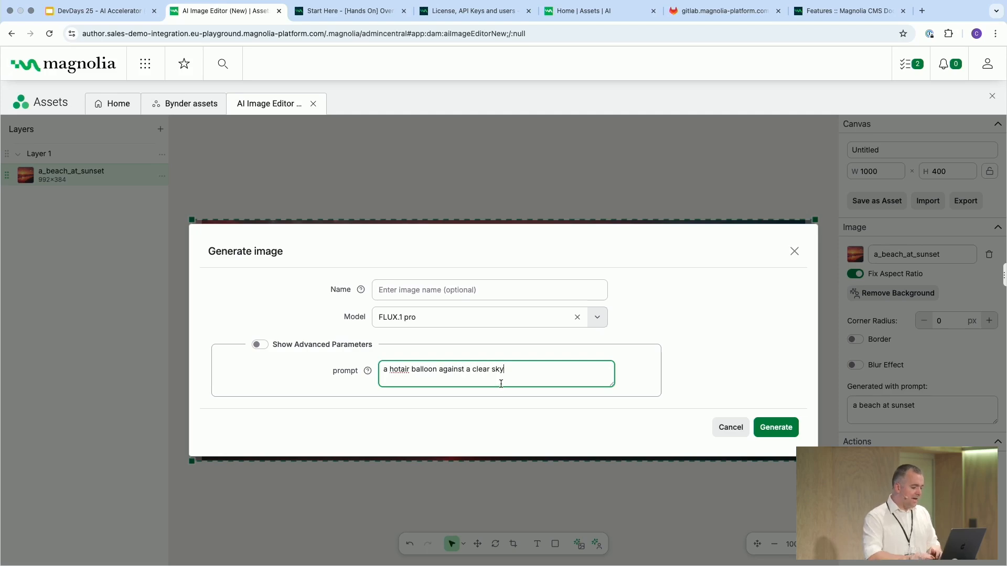
pyautogui.click(775, 427)
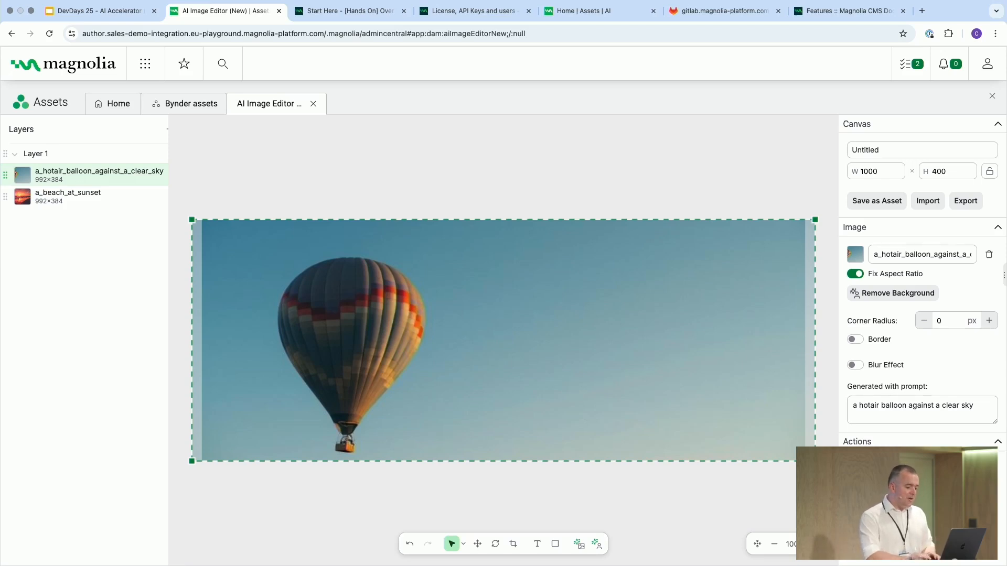
# - Shrink the balloon image, remove its background, and place the cutout in the sky beside the dark headland
pyautogui.moveTo(815, 461); pyautogui.dragTo(436, 344)
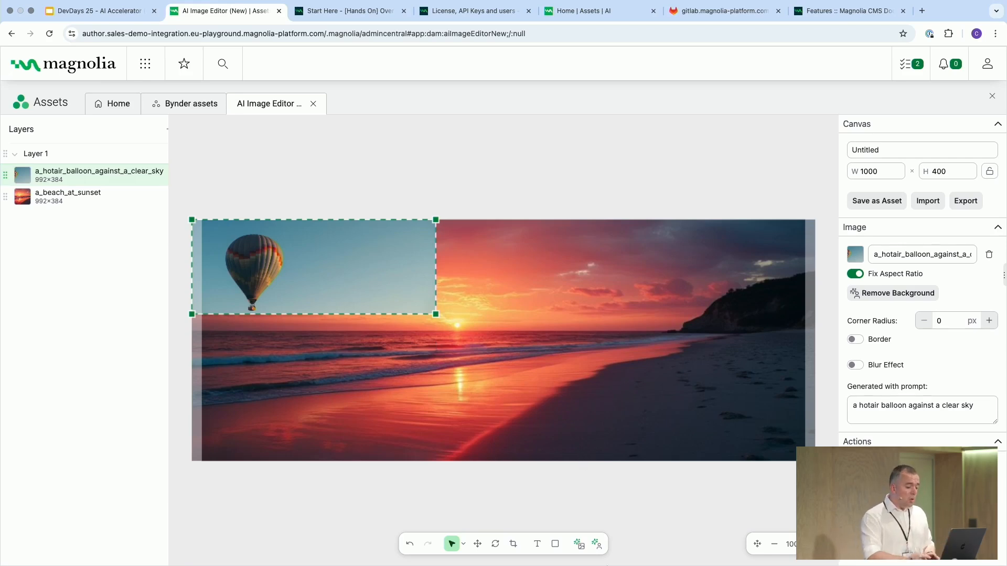
pyautogui.click(598, 549)
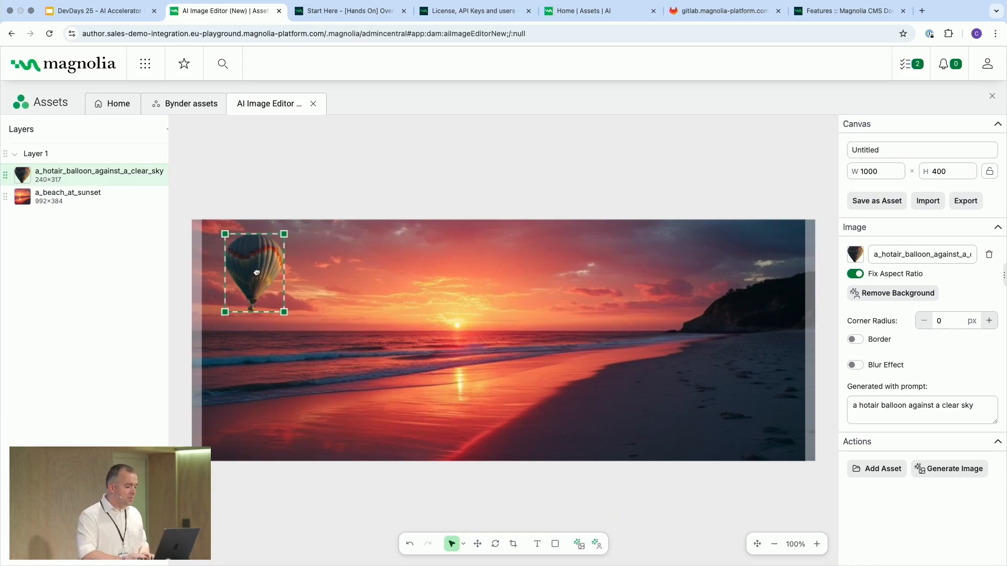
pyautogui.moveTo(260, 272); pyautogui.dragTo(650, 273)
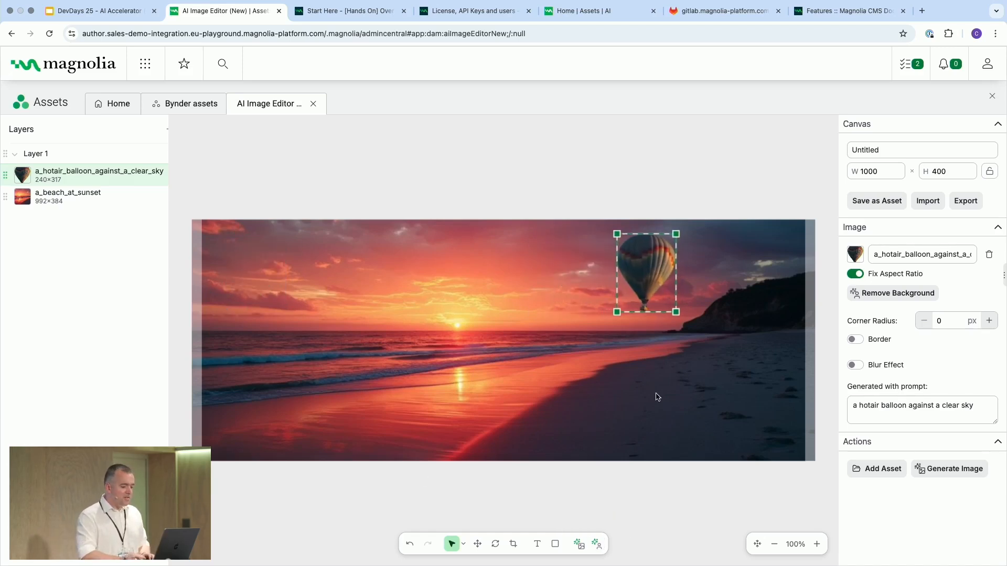
pyautogui.click(657, 397)
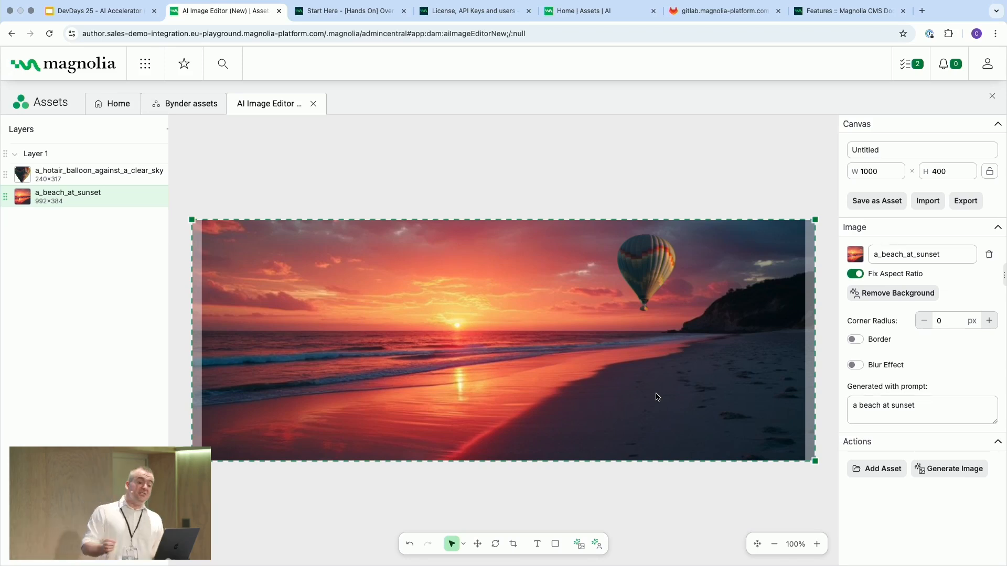
# - Add the Magnolia_Logo asset from the mallorca/logos folder to the canvas
pyautogui.click(876, 469)
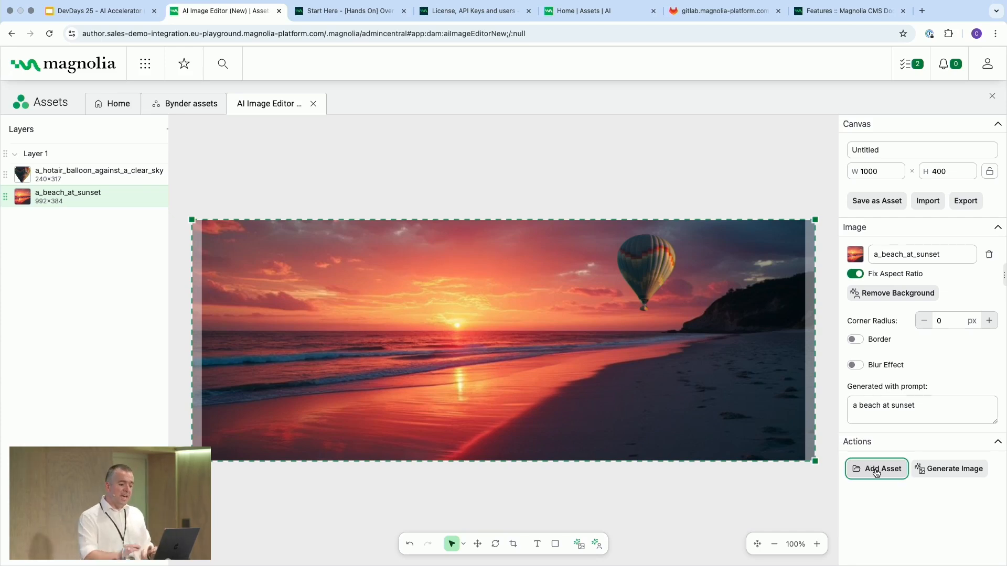
pyautogui.click(251, 168)
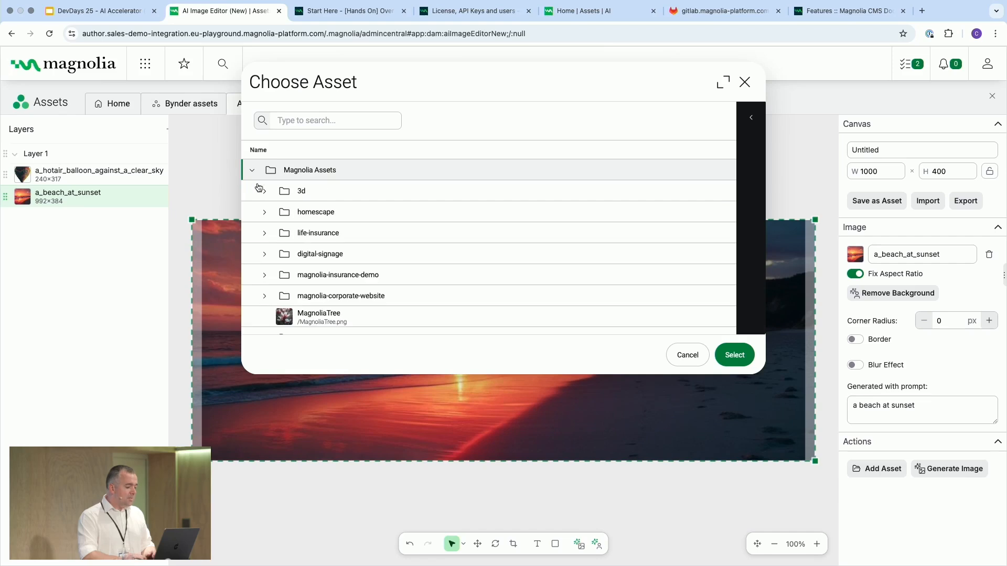
pyautogui.scroll(-1, 279, 265)
pyautogui.scroll(-2, 278, 288)
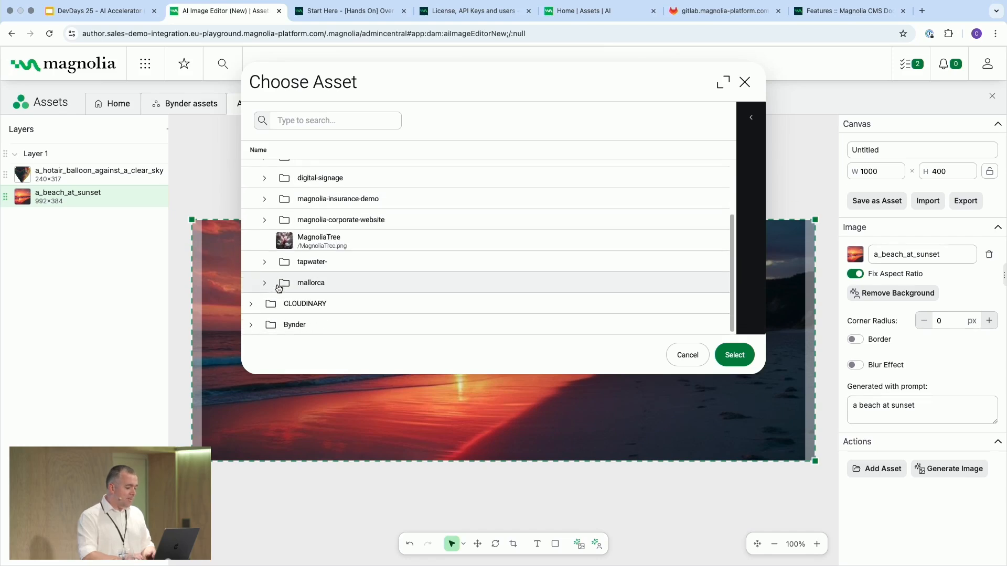
pyautogui.click(278, 285)
pyautogui.scroll(-3, 278, 285)
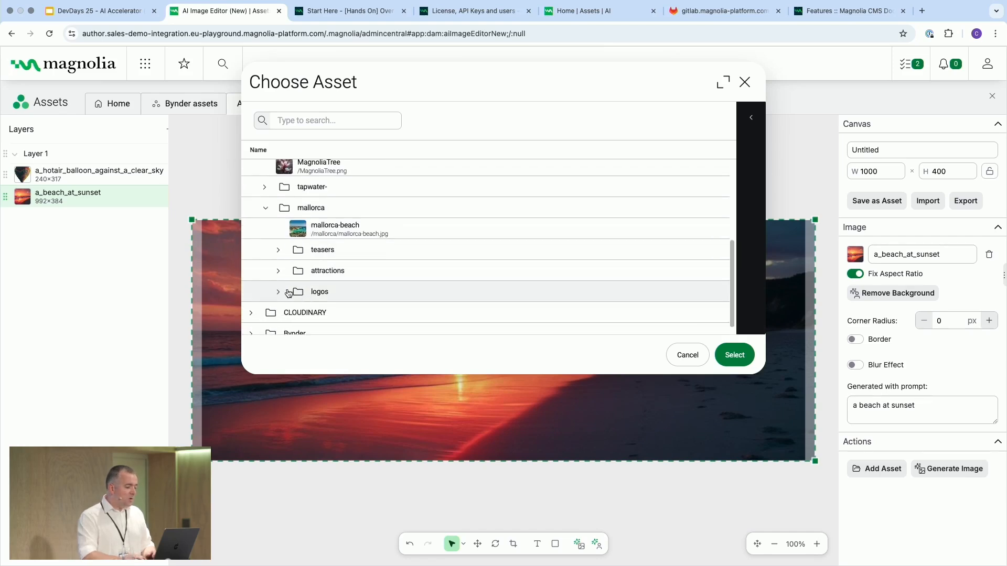
pyautogui.click(283, 291)
pyautogui.scroll(-1, 335, 315)
pyautogui.click(346, 325)
pyautogui.click(333, 308)
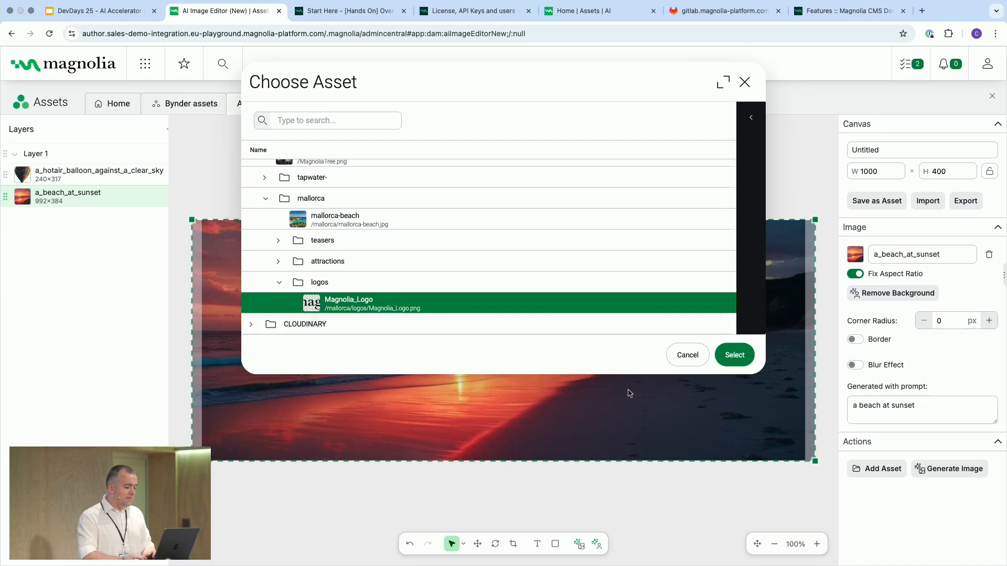
pyautogui.click(735, 355)
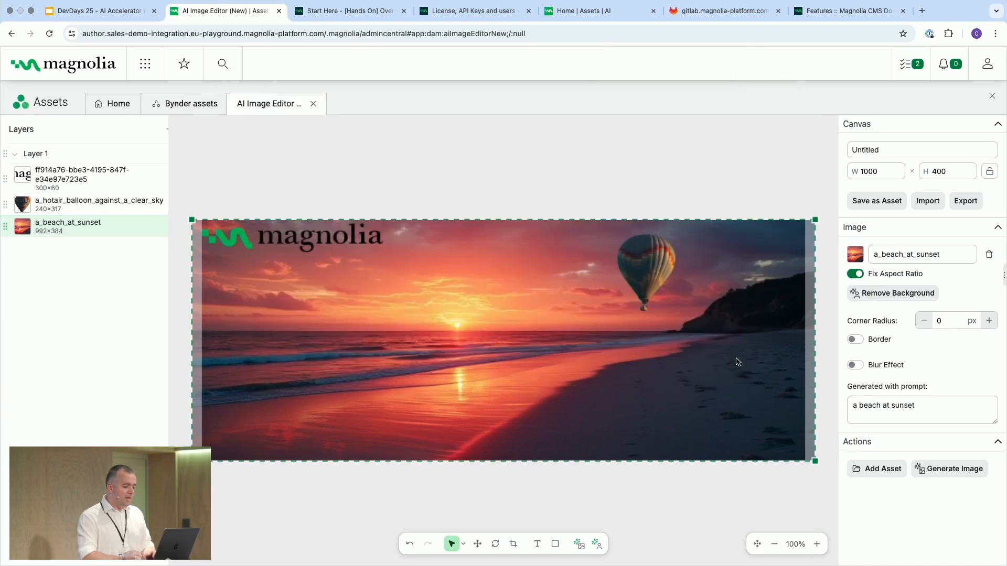
# - Move the Magnolia logo onto the horizon just below the hot-air balloon
pyautogui.click(240, 230)
pyautogui.moveTo(241, 231); pyautogui.dragTo(535, 319)
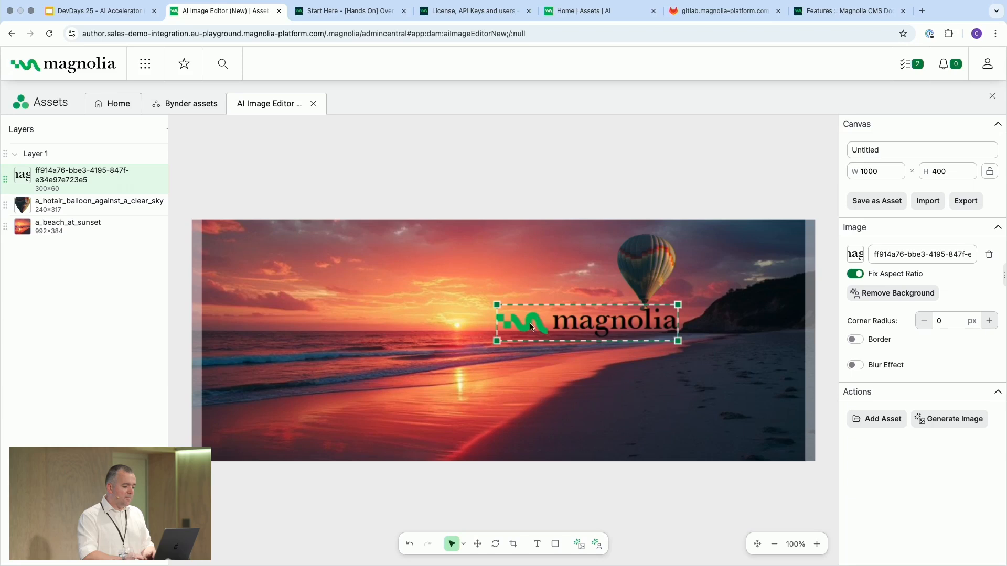
pyautogui.click(474, 416)
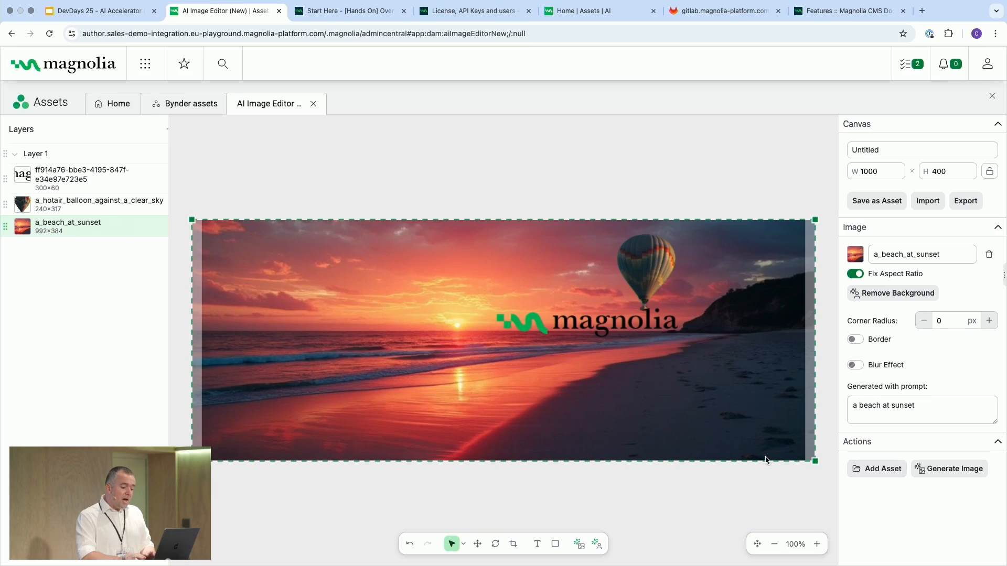
# - Save the composition as an asset named newbanner in the mallorca folder
pyautogui.click(861, 204)
pyautogui.click(593, 321)
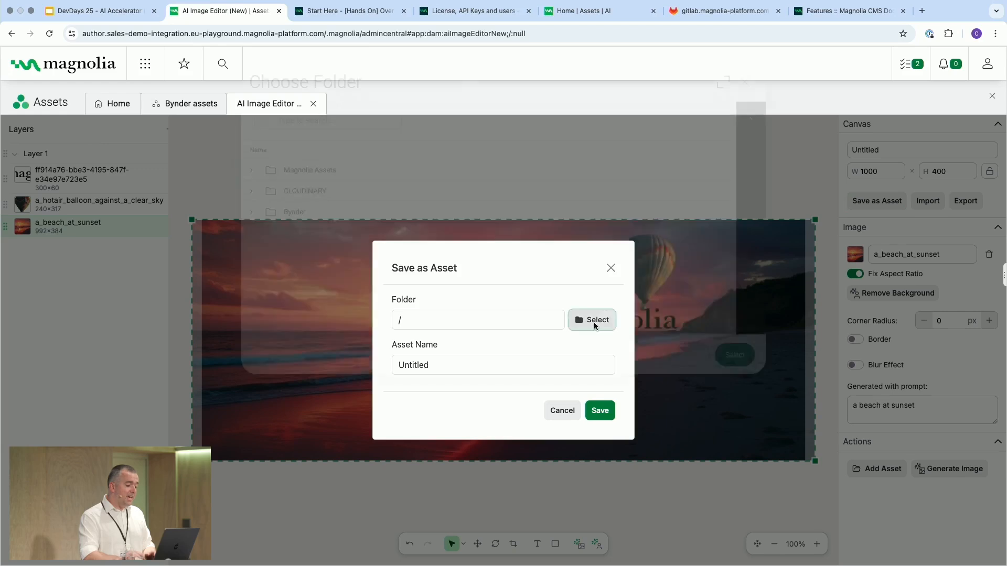
pyautogui.click(252, 169)
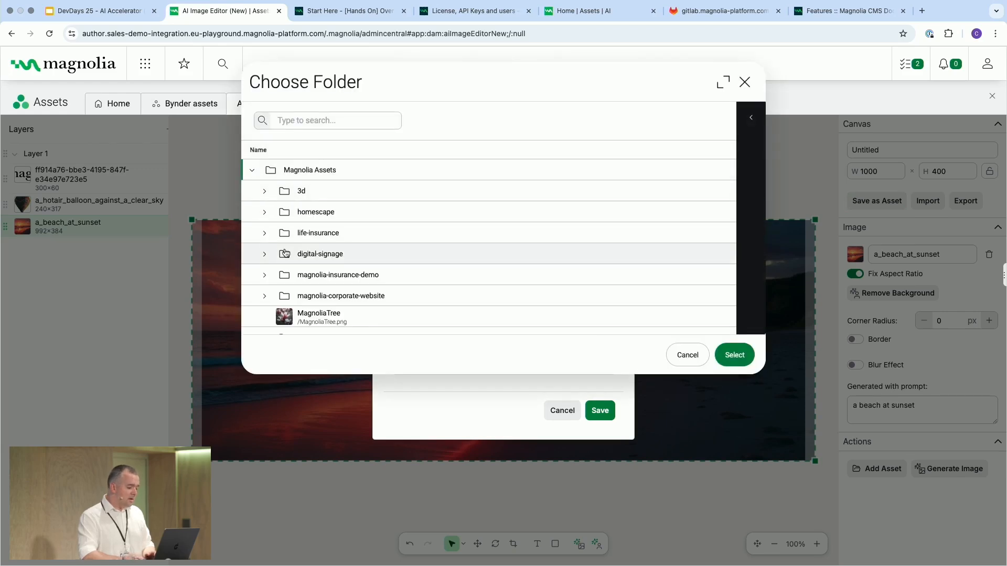
pyautogui.scroll(-3, 285, 253)
pyautogui.click(301, 284)
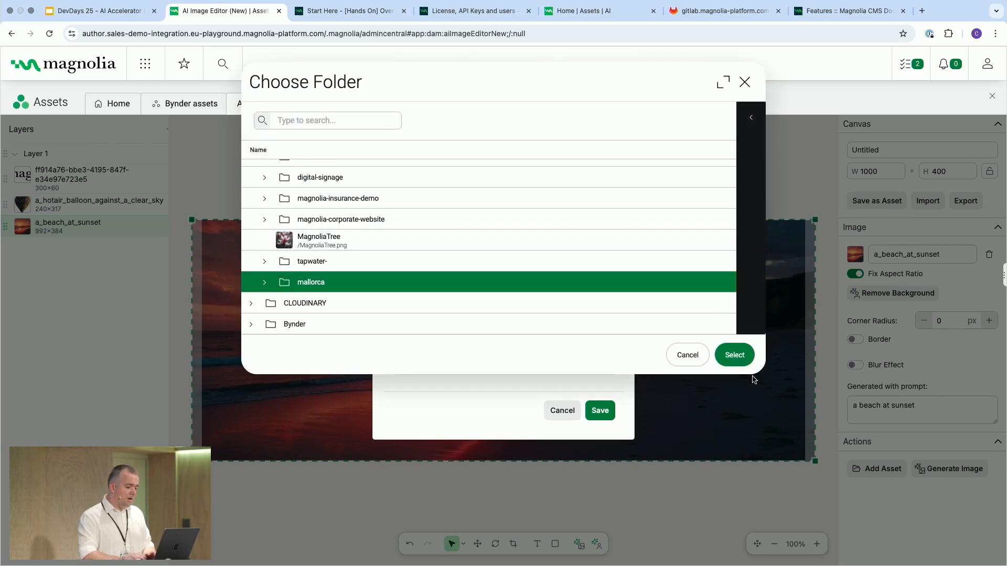
pyautogui.click(734, 355)
pyautogui.doubleClick(430, 363)
pyautogui.write('newba')
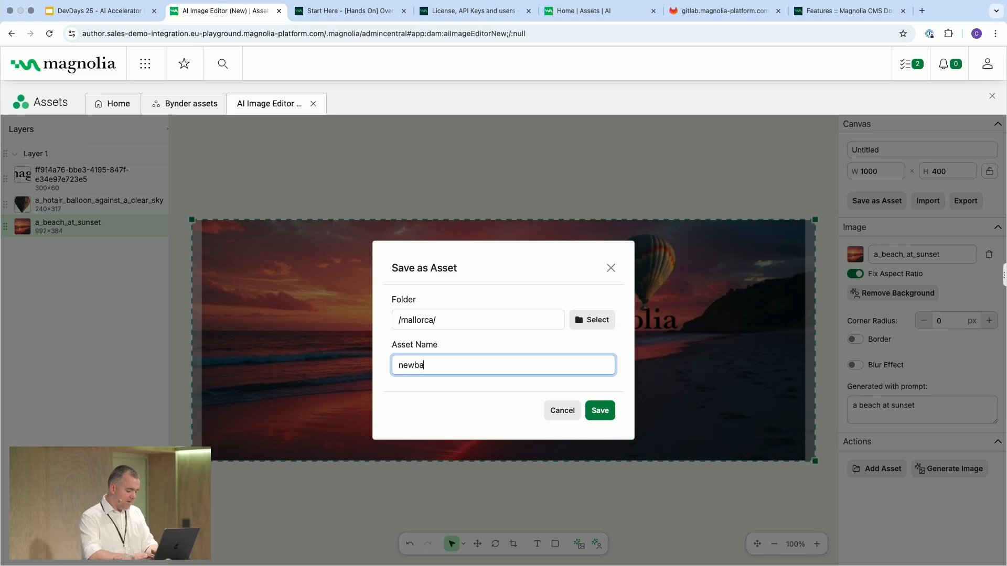
pyautogui.write('nner')
pyautogui.click(599, 411)
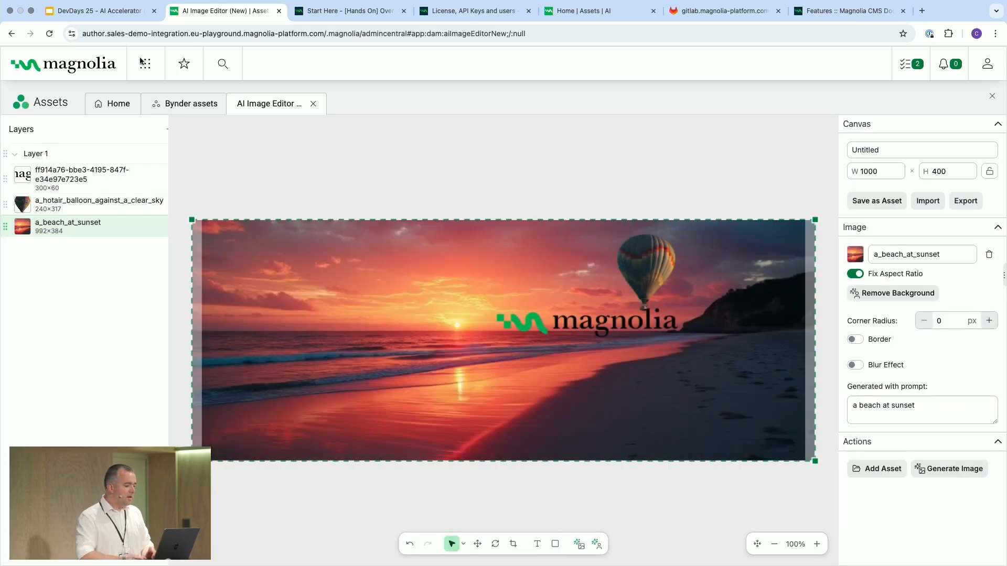
# - In the Pages app, replace the Visit Mallorca hero's desktop background image with /mallorca/newbanner.png and save the changes
pyautogui.click(145, 64)
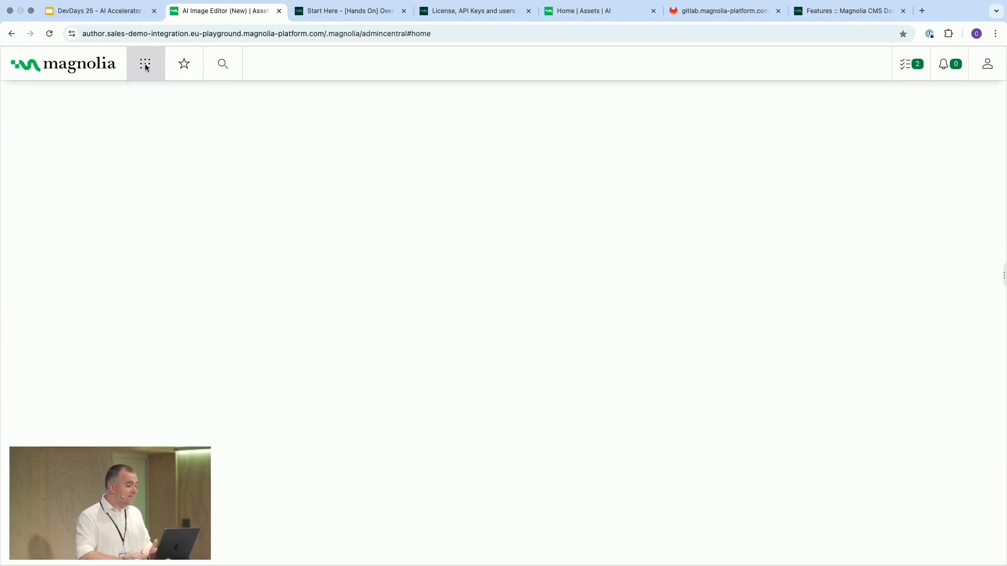
pyautogui.click(52, 156)
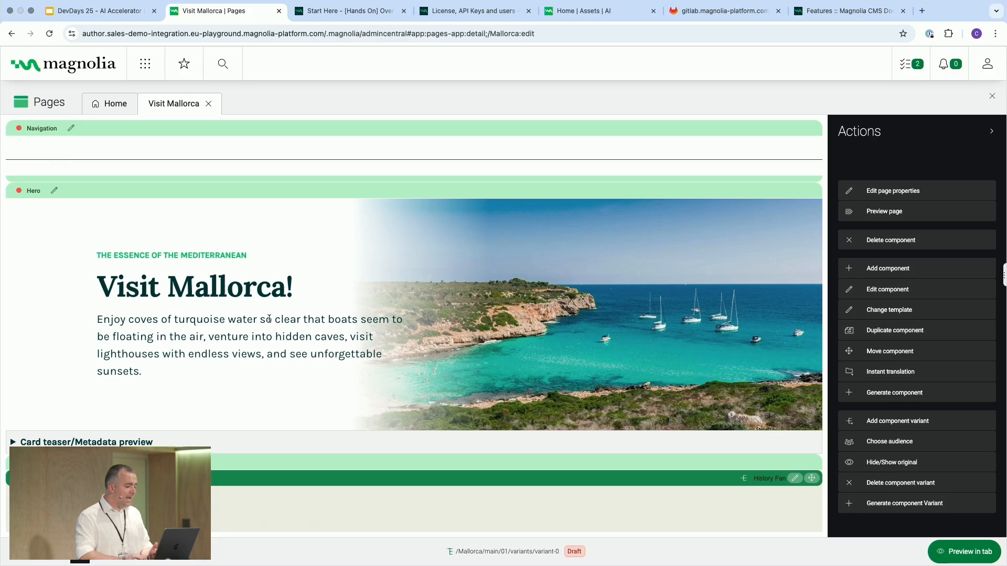
pyautogui.click(57, 191)
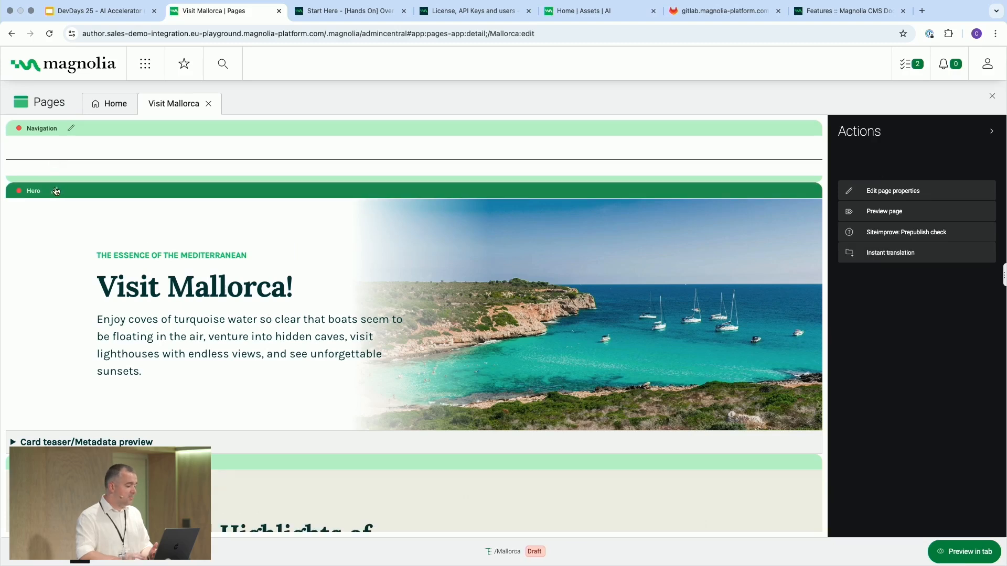
pyautogui.click(391, 126)
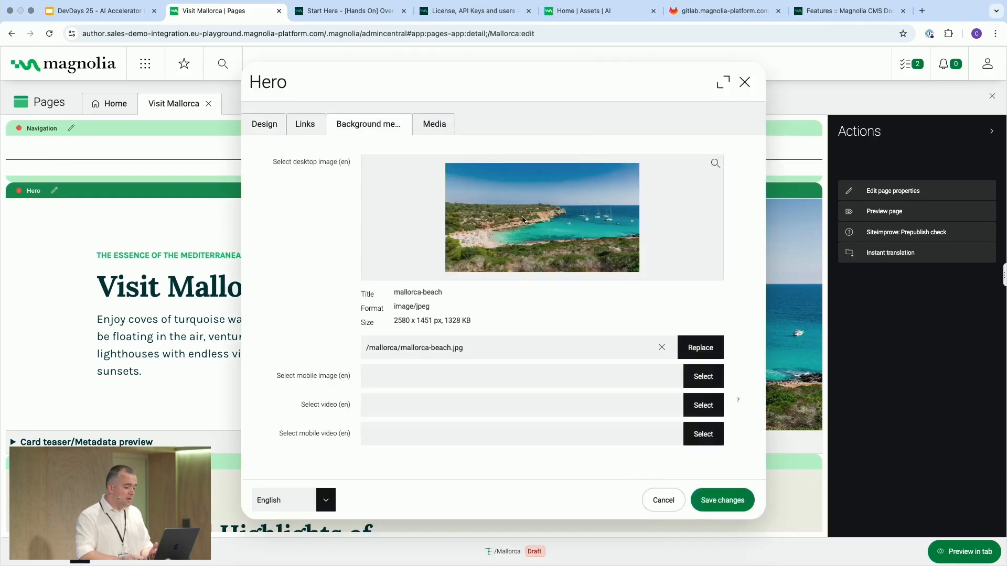
pyautogui.click(702, 346)
pyautogui.scroll(-1, 364, 254)
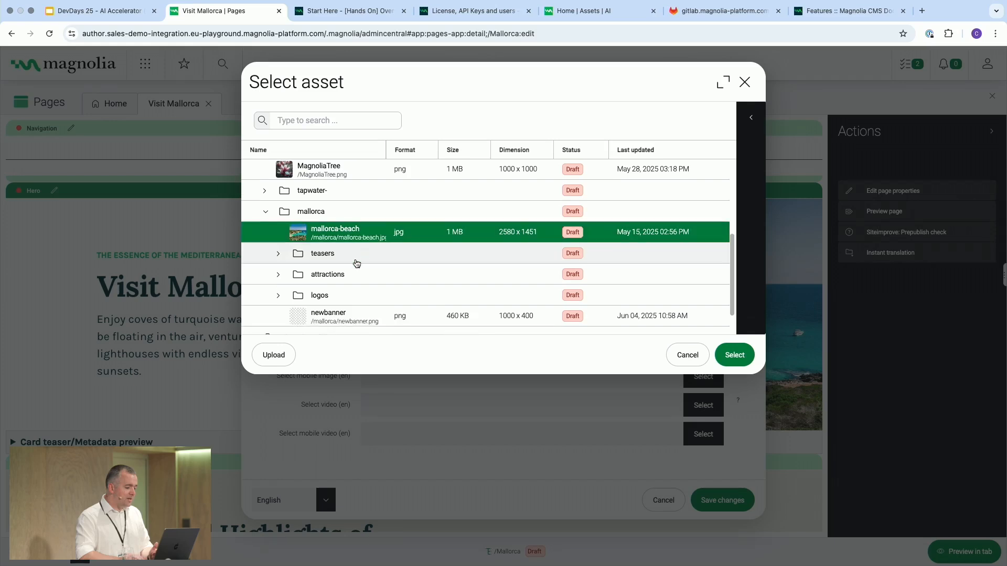
pyautogui.click(330, 319)
pyautogui.click(729, 356)
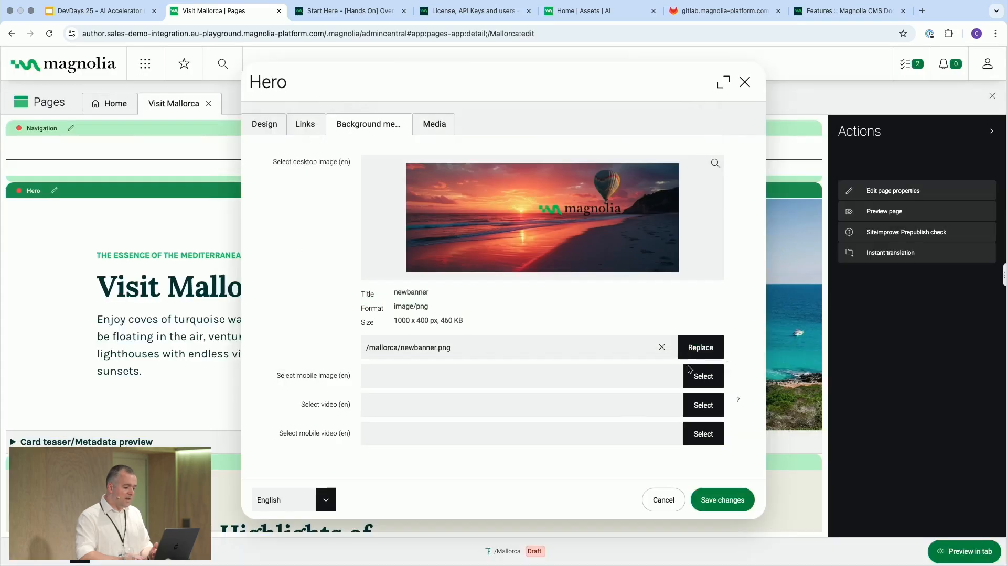
pyautogui.click(723, 500)
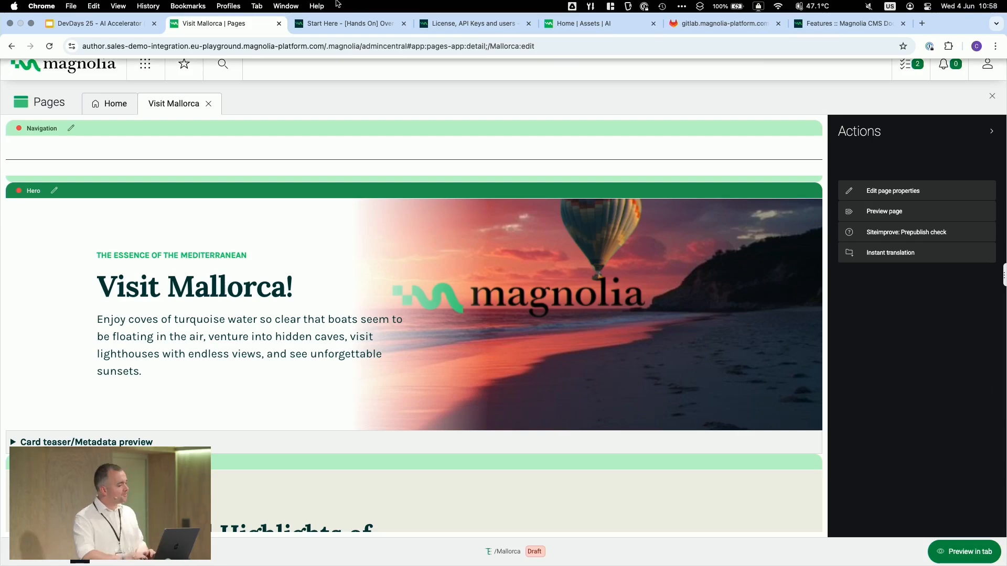
# - Switch to the DevDays 25 presentation in Google Slides and advance to the Demonstration slide about generating metadata and keywords
pyautogui.click(82, 27)
pyautogui.press('Right')
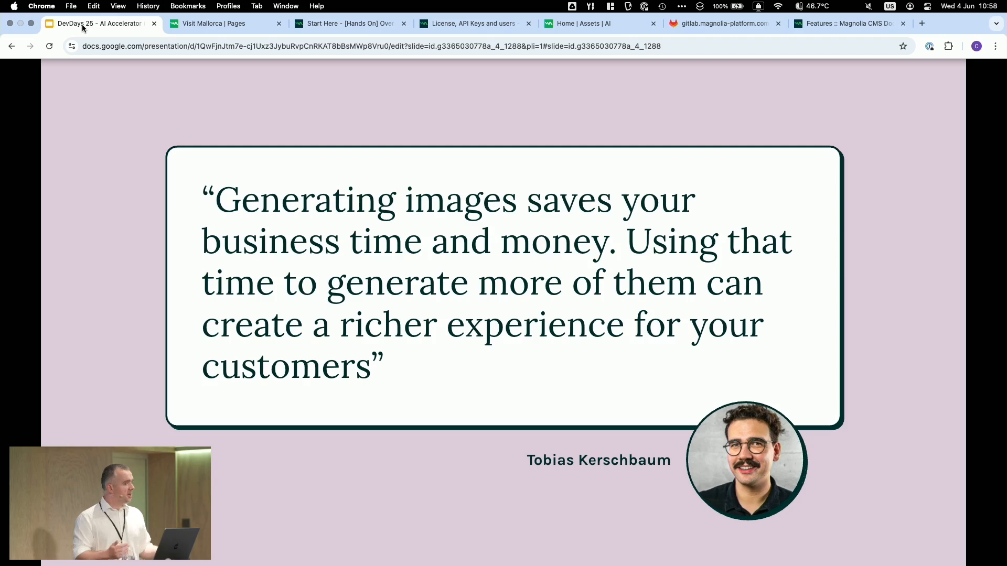
pyautogui.press('Right')
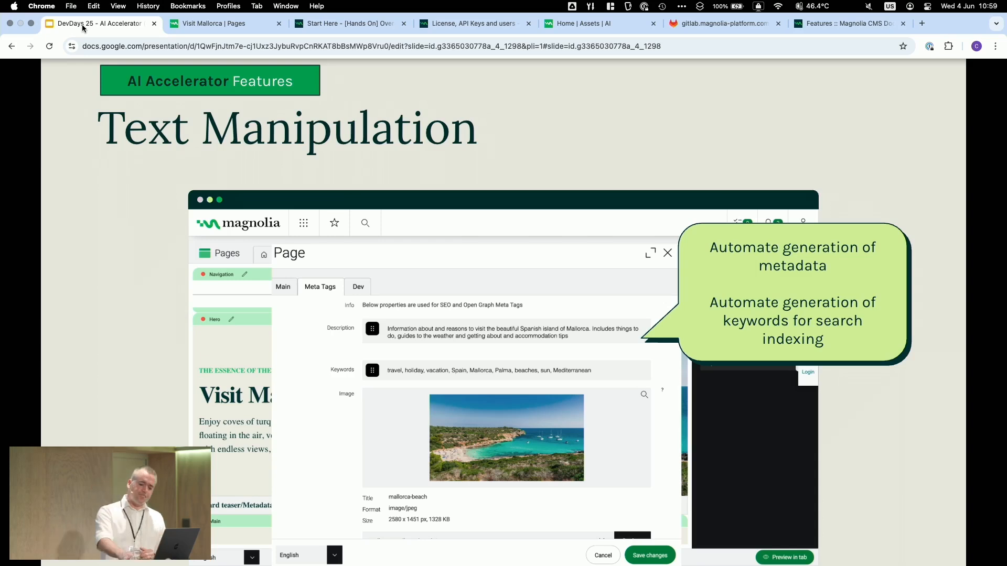
pyautogui.press('Right')
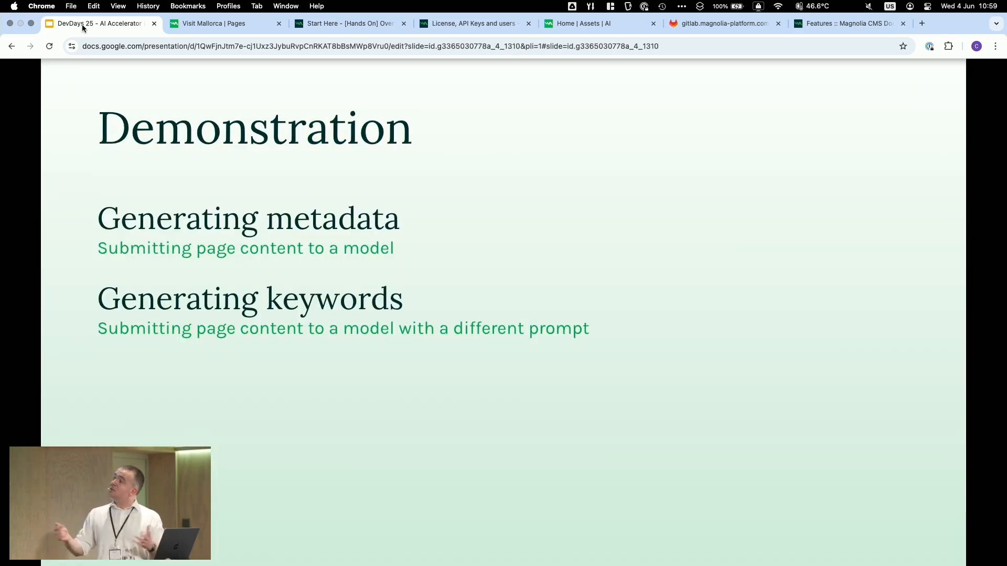
# - Switch back to Magnolia and open the meta settings in the Visit Mallorca page properties
pyautogui.click(213, 26)
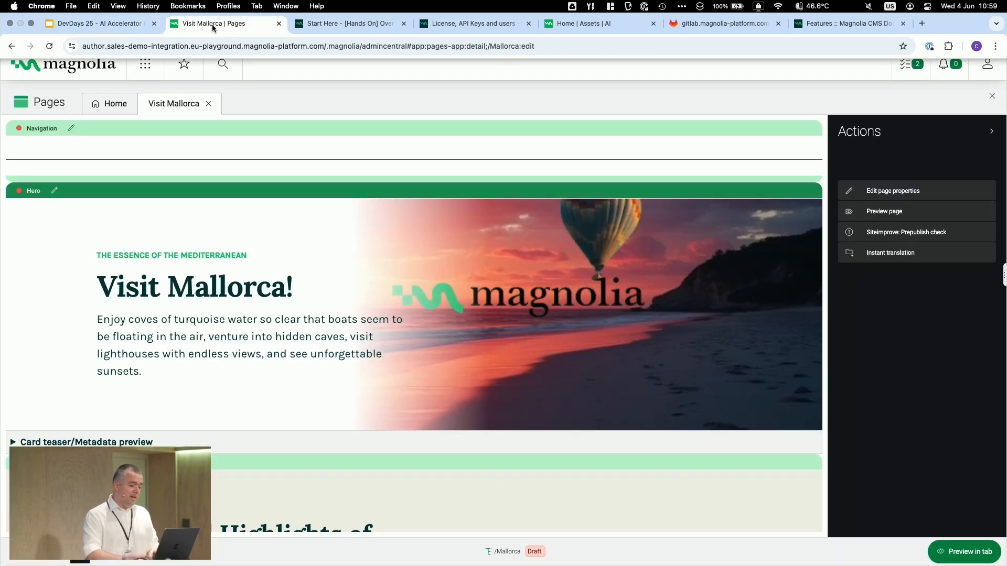
pyautogui.click(894, 194)
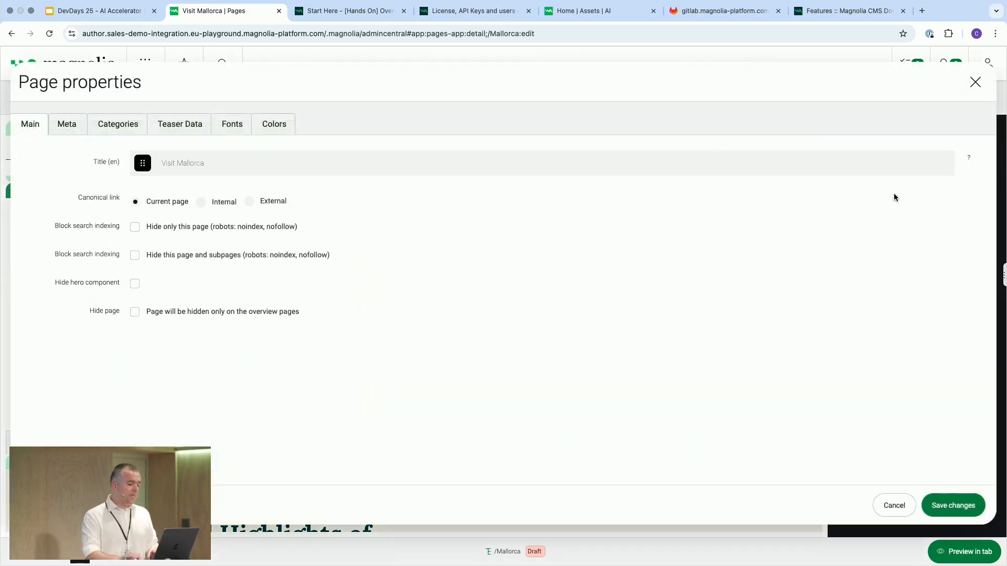
pyautogui.click(73, 126)
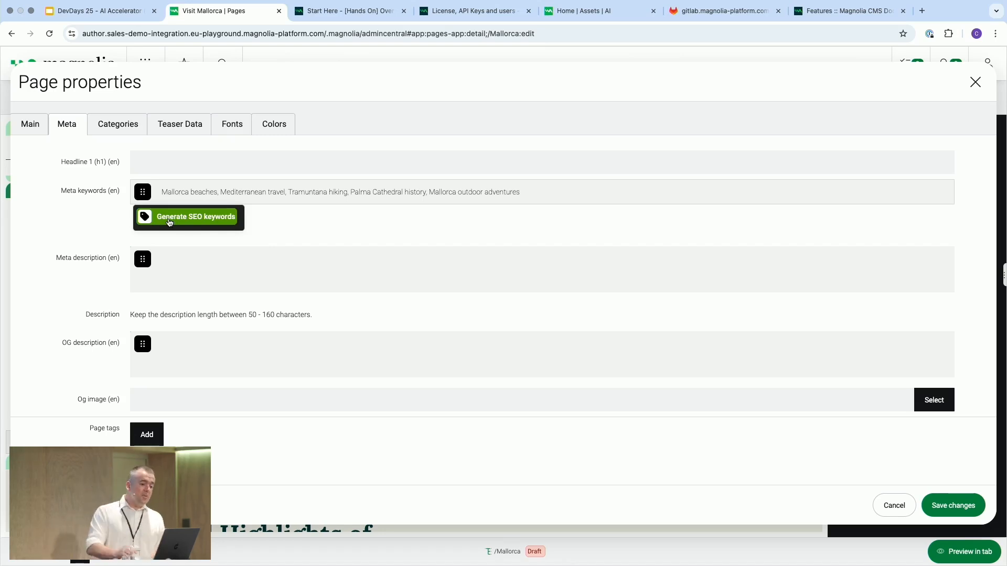
# - Generate an SEO meta description for the Visit Mallorca page and save the page properties
pyautogui.click(358, 214)
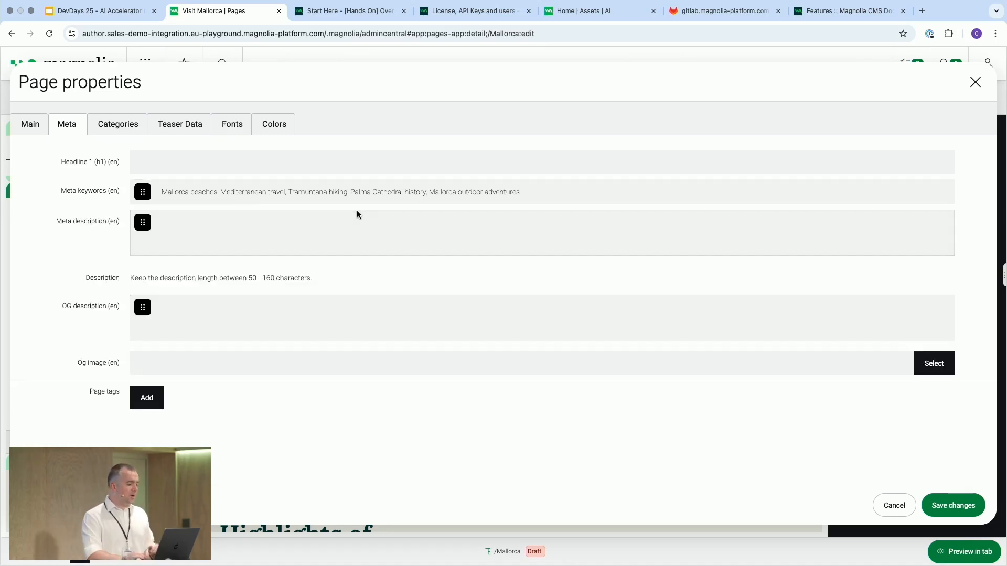
pyautogui.click(146, 228)
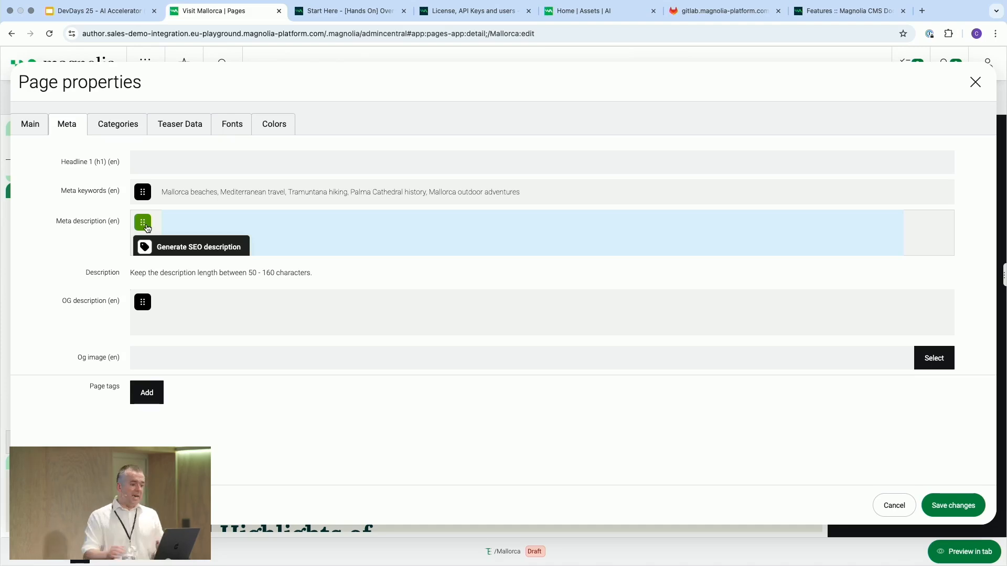
pyautogui.click(173, 247)
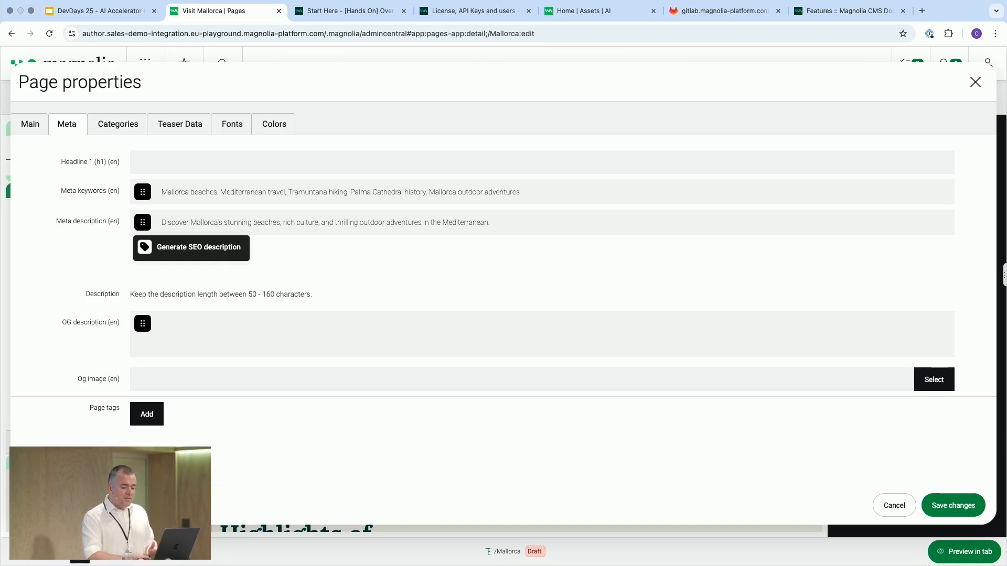
pyautogui.click(974, 511)
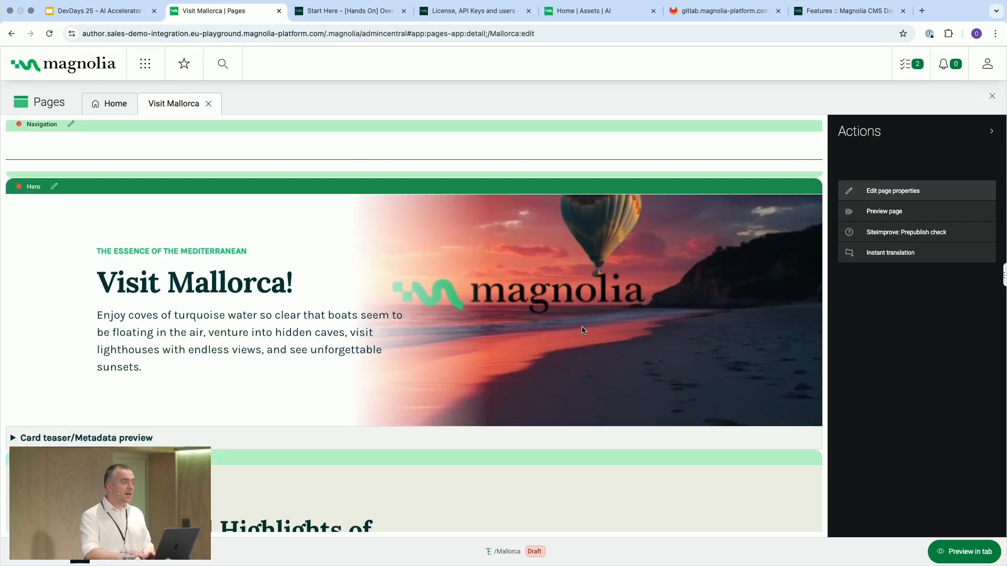
# - Switch to the DevDays 25 presentation in Google Slides and advance to the quote slide about optimising content for search retrieval
pyautogui.click(99, 11)
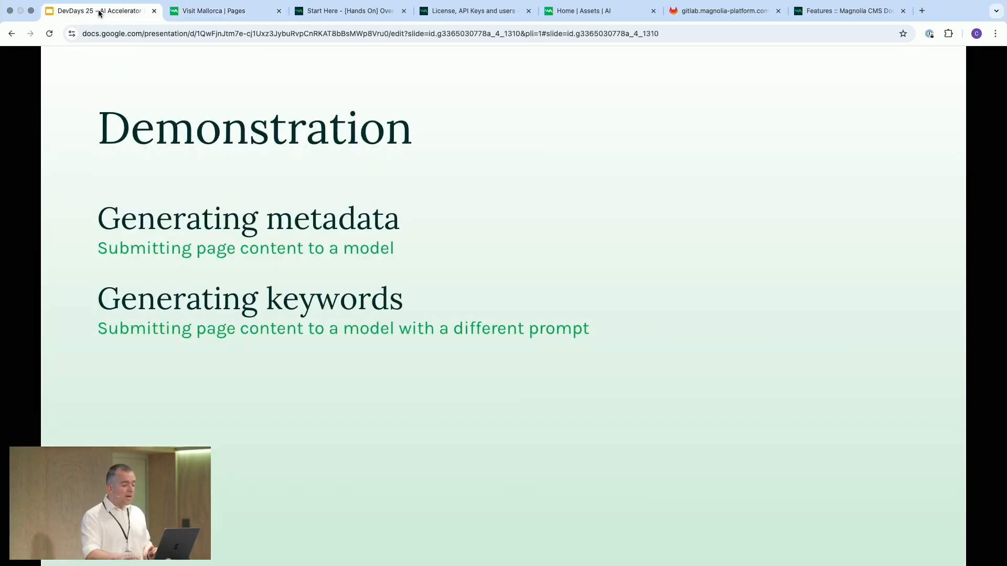
pyautogui.press('Right')
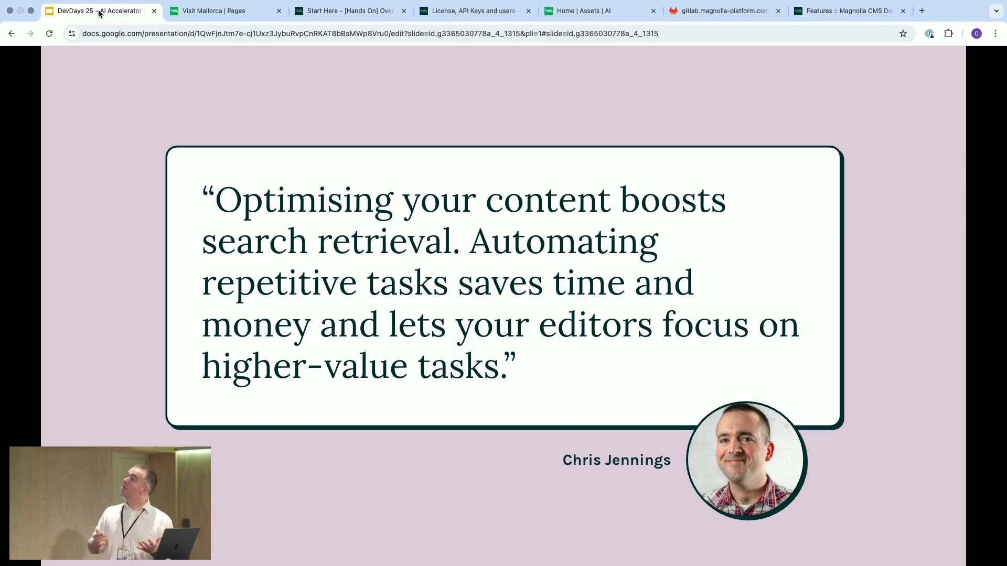
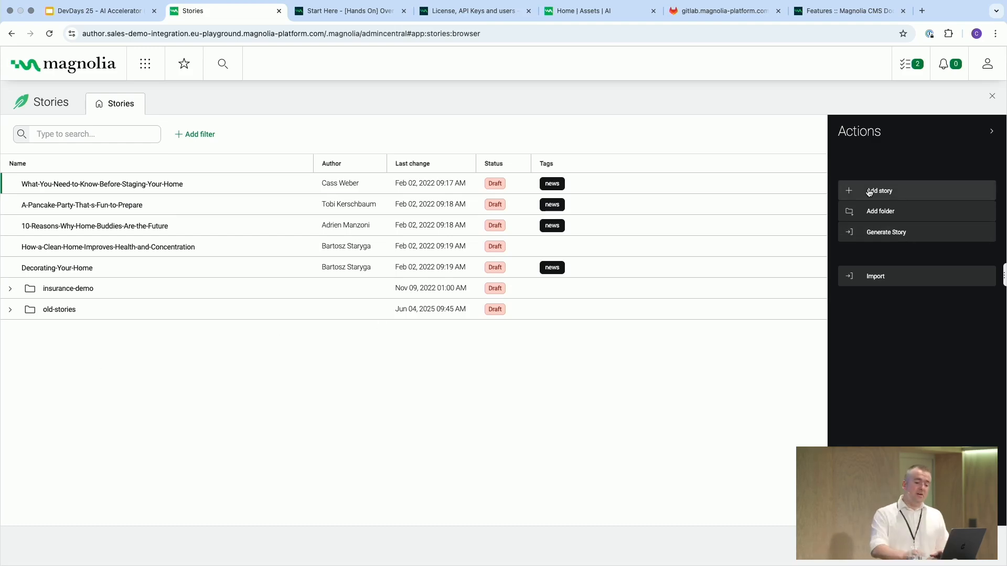
# - In Magnolia's Stories app, start generating a story with the Personalized-Blog-Posts prompt and the topic "reasons to visit mallorca"
pyautogui.click(875, 235)
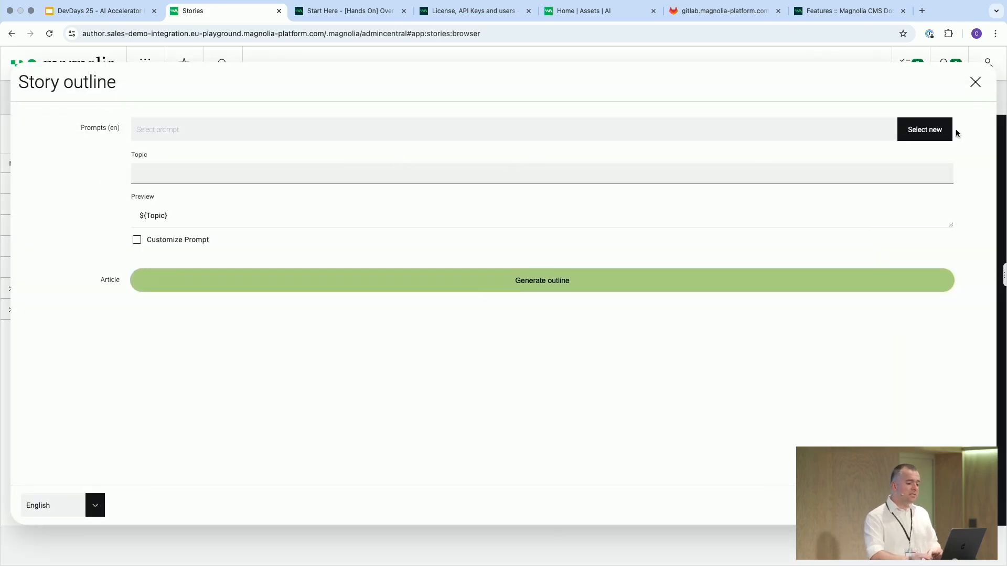
pyautogui.click(926, 131)
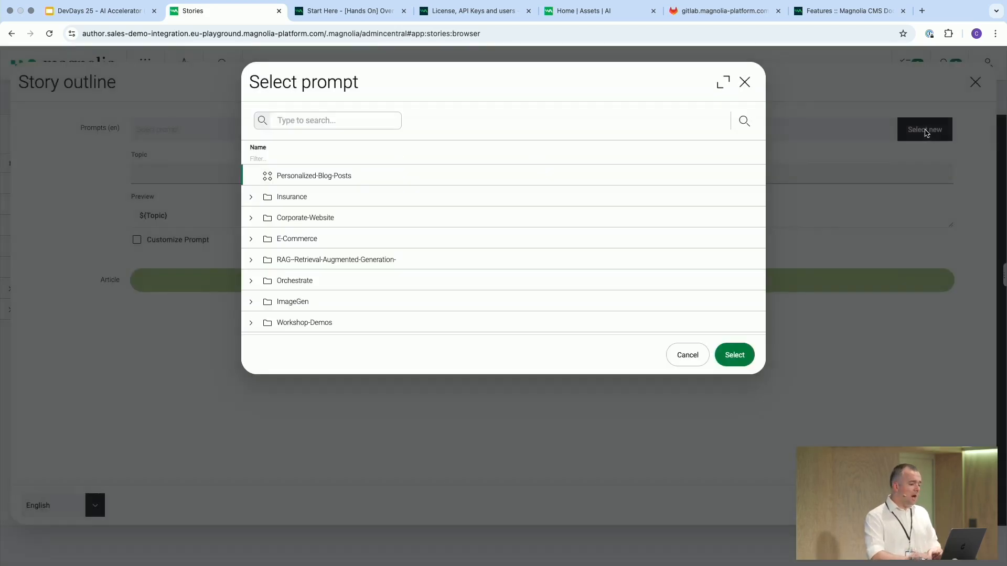
pyautogui.click(340, 183)
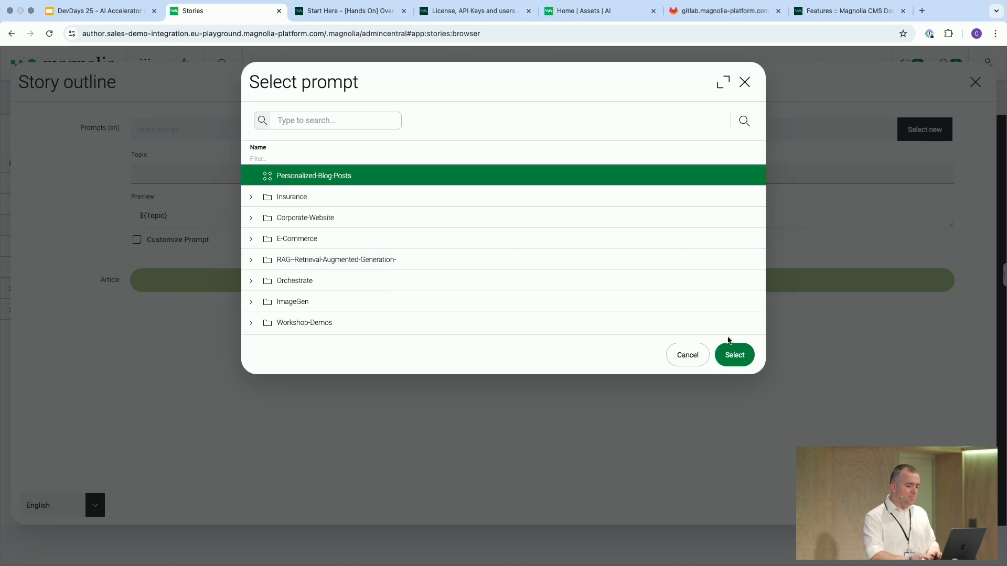
pyautogui.click(737, 360)
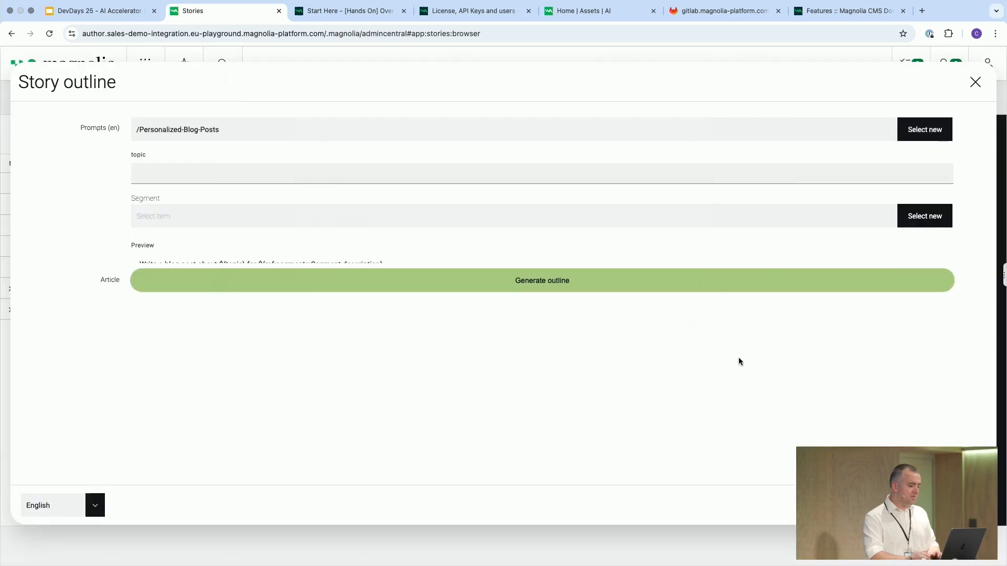
pyautogui.click(153, 177)
pyautogui.write('reasons')
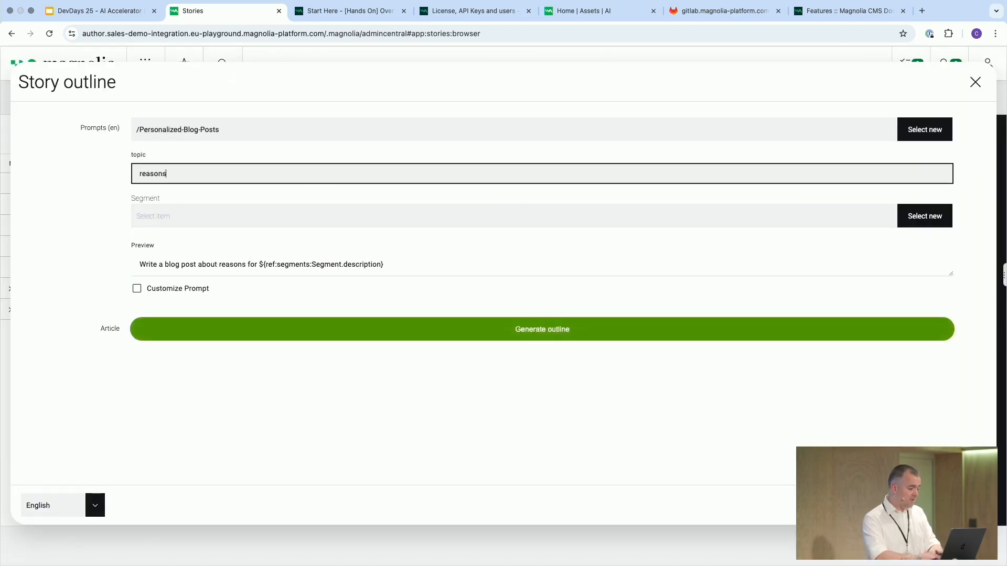
pyautogui.write(' to visit m')
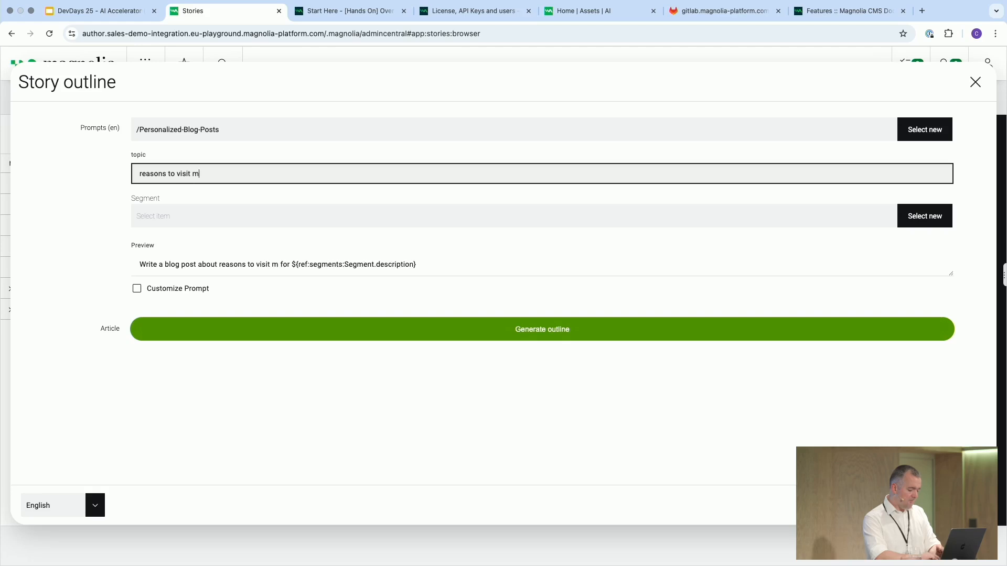
pyautogui.write('allorca')
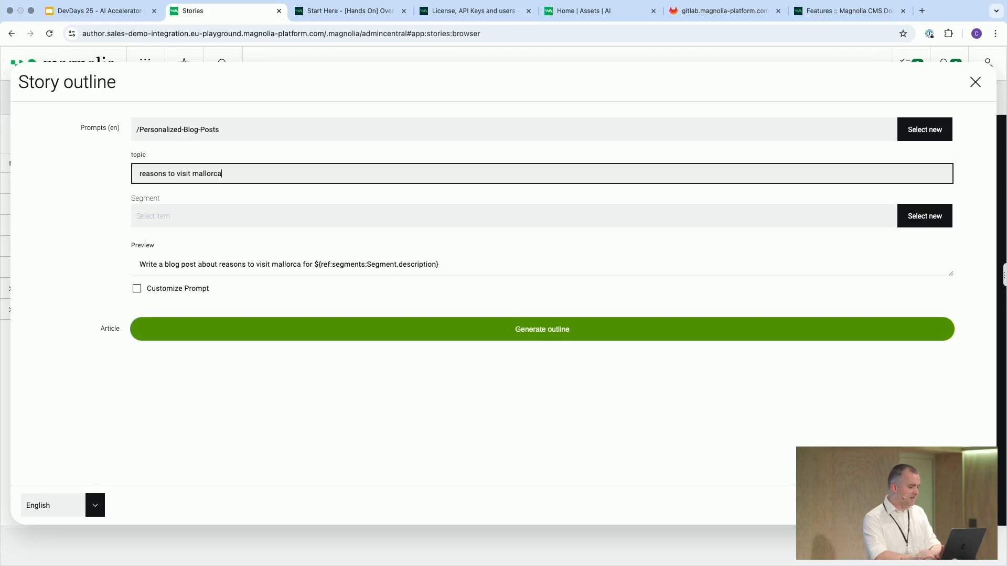
# - Set the prompt's segment to Active-Traveller from the Mallorca folder
pyautogui.click(175, 220)
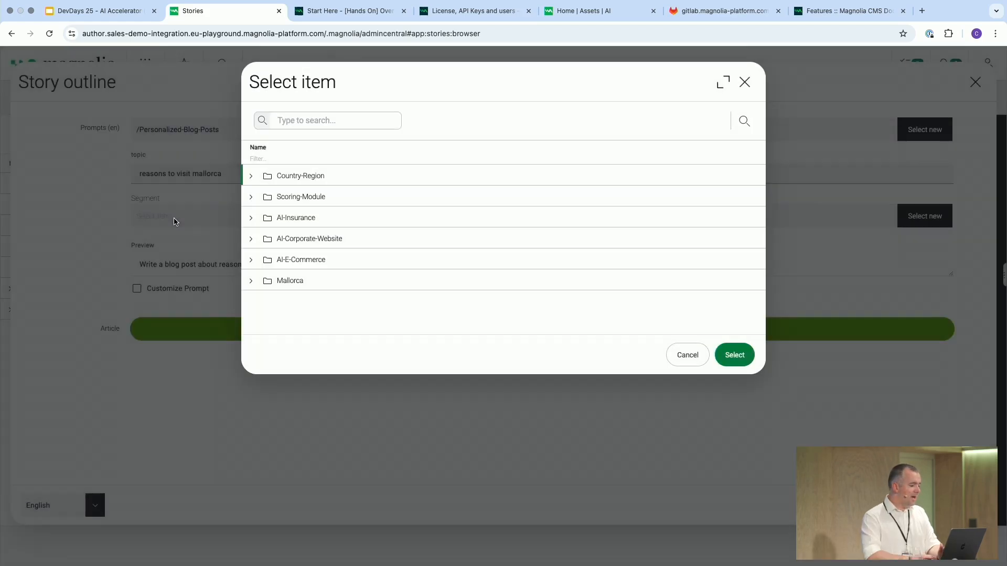
pyautogui.click(251, 282)
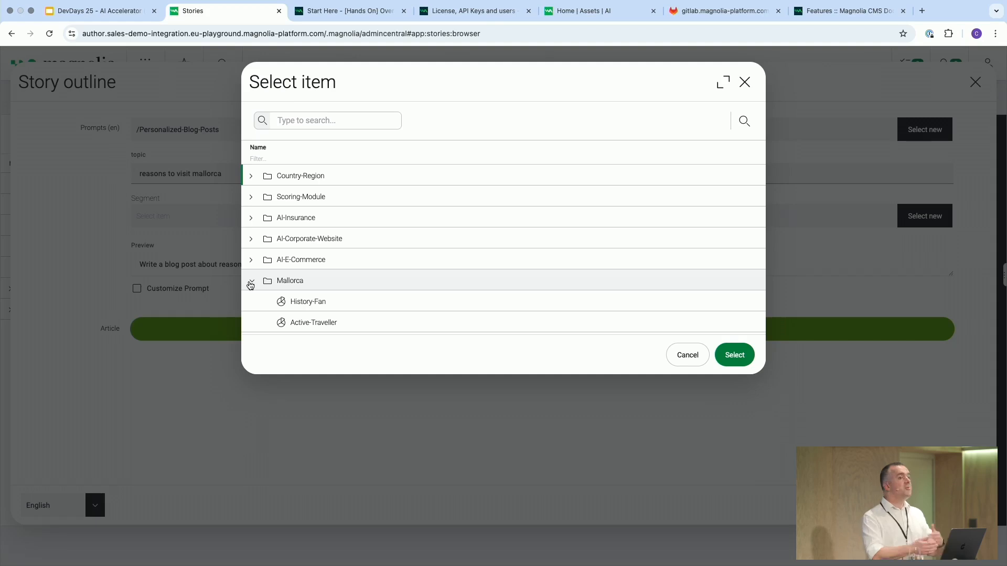
pyautogui.click(316, 327)
pyautogui.click(735, 356)
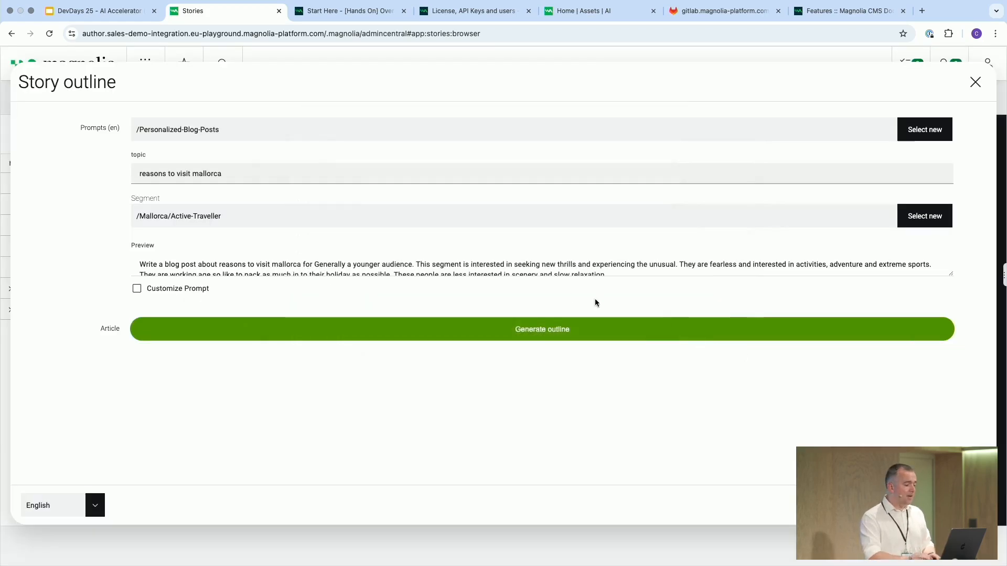
# - Review the full prompt preview and generate the story outline from it
pyautogui.scroll(-1, 571, 296)
pyautogui.scroll(-2, 525, 256)
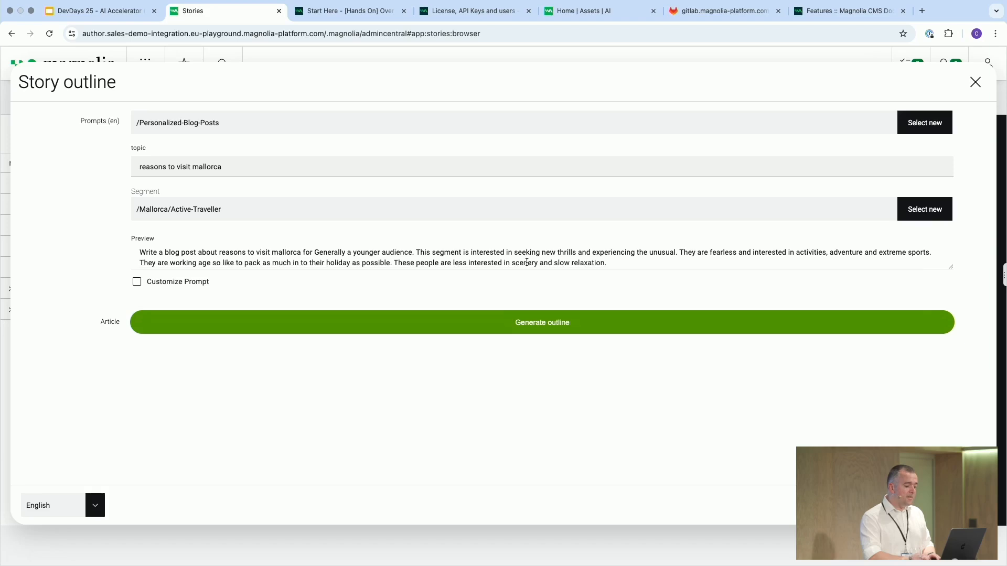
pyautogui.scroll(1, 526, 262)
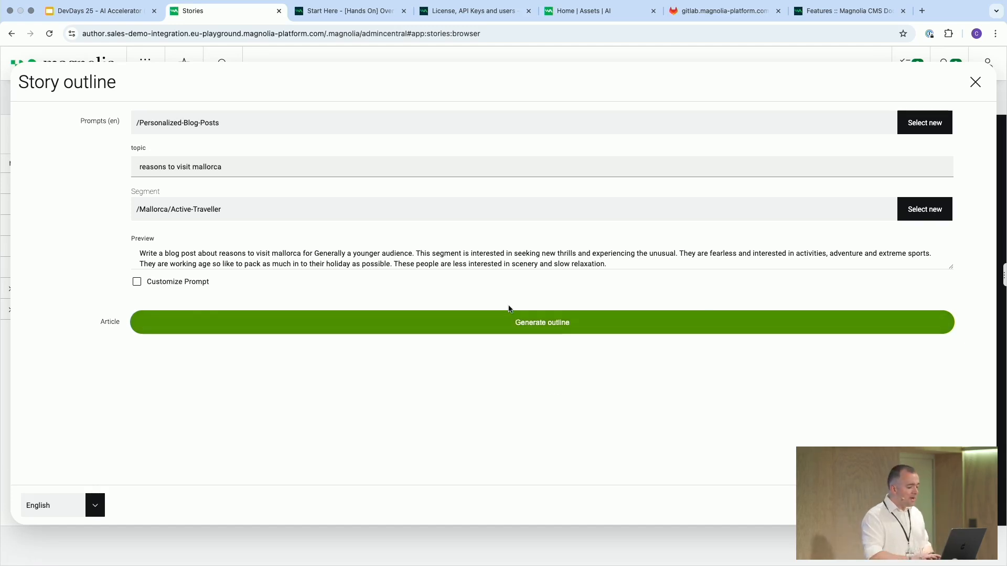
pyautogui.click(523, 323)
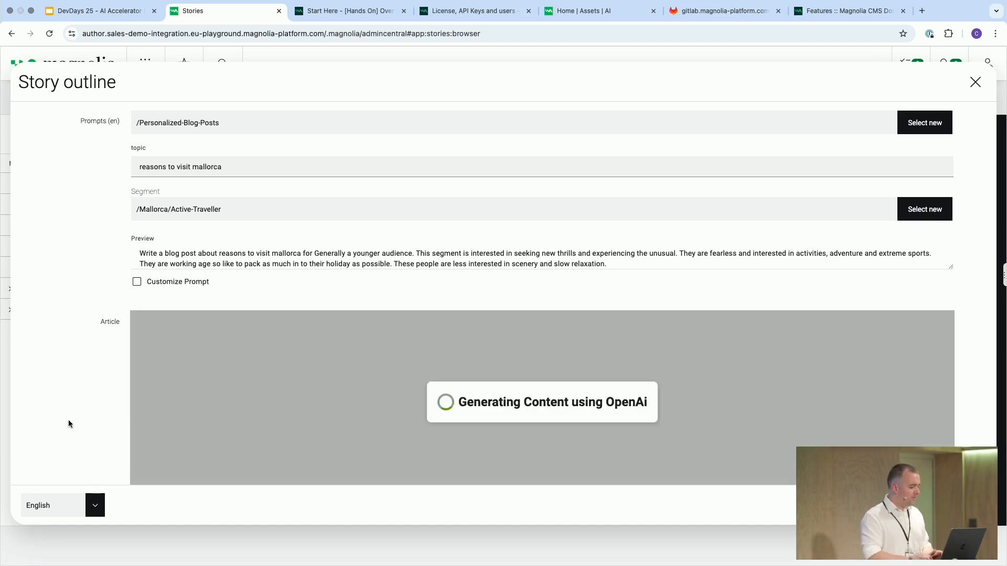
pyautogui.scroll(-2, 69, 420)
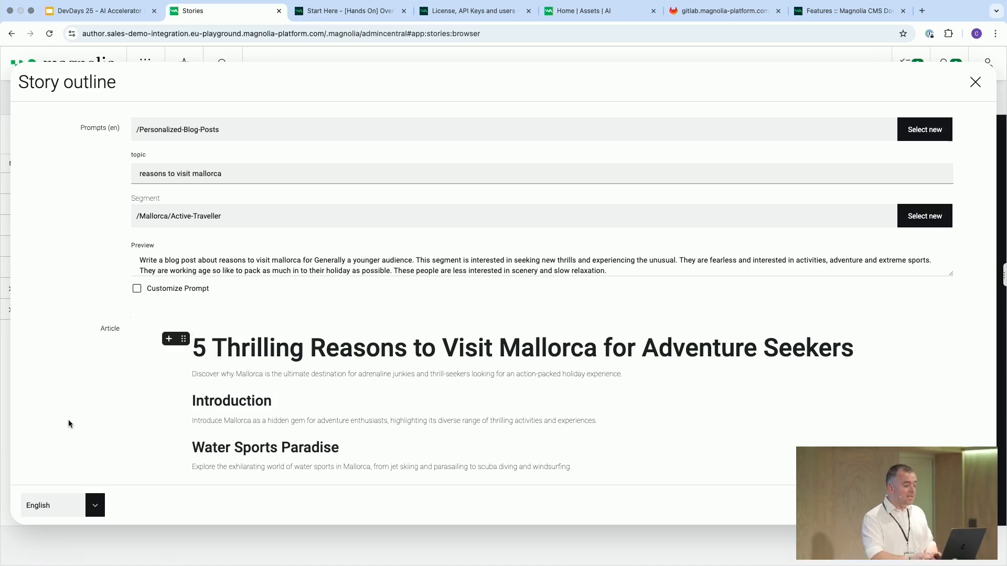
# - Expand the paragraph under the Water Sports Paradise heading to 120 words
pyautogui.scroll(-2, 69, 421)
pyautogui.scroll(-7, 367, 386)
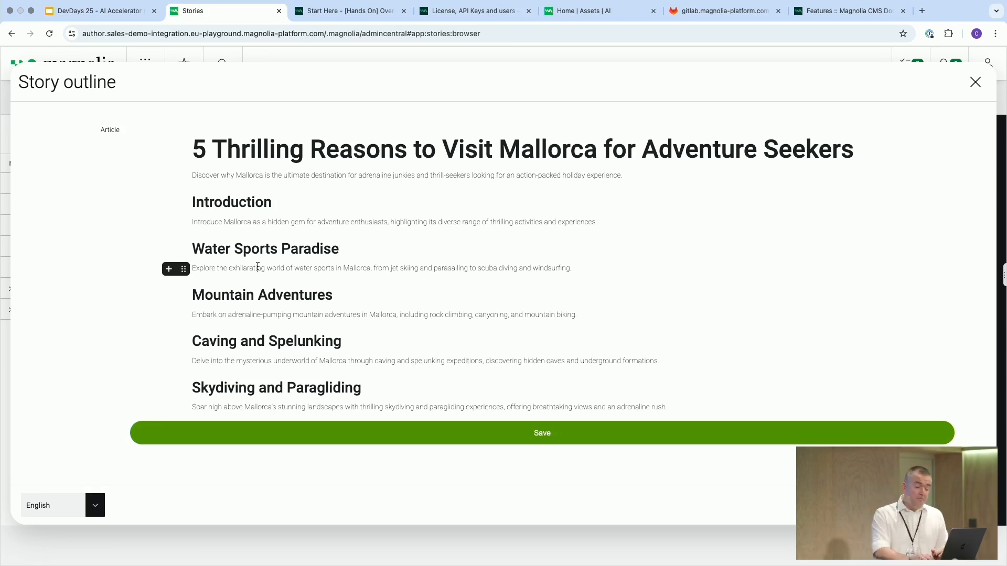
pyautogui.click(183, 271)
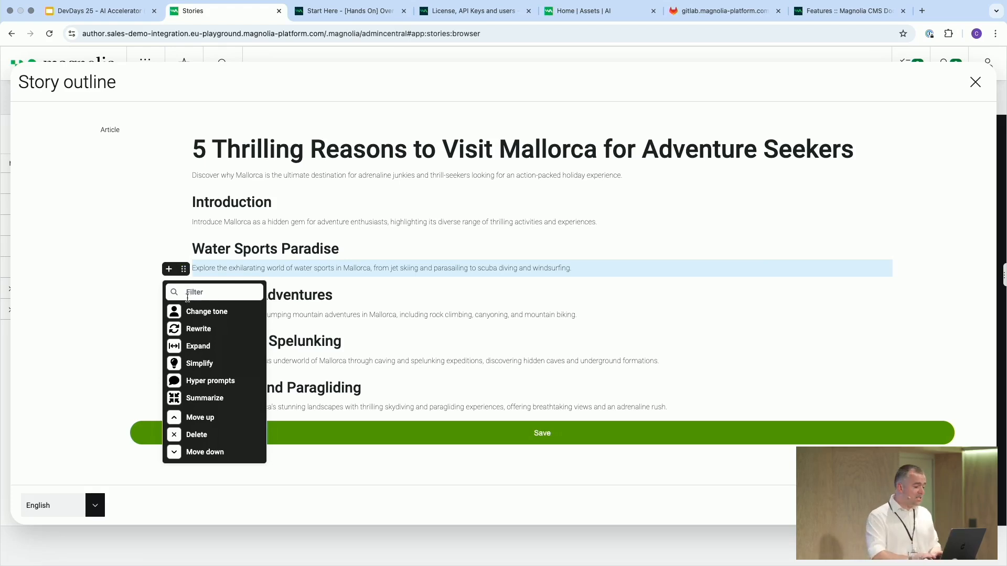
pyautogui.click(206, 350)
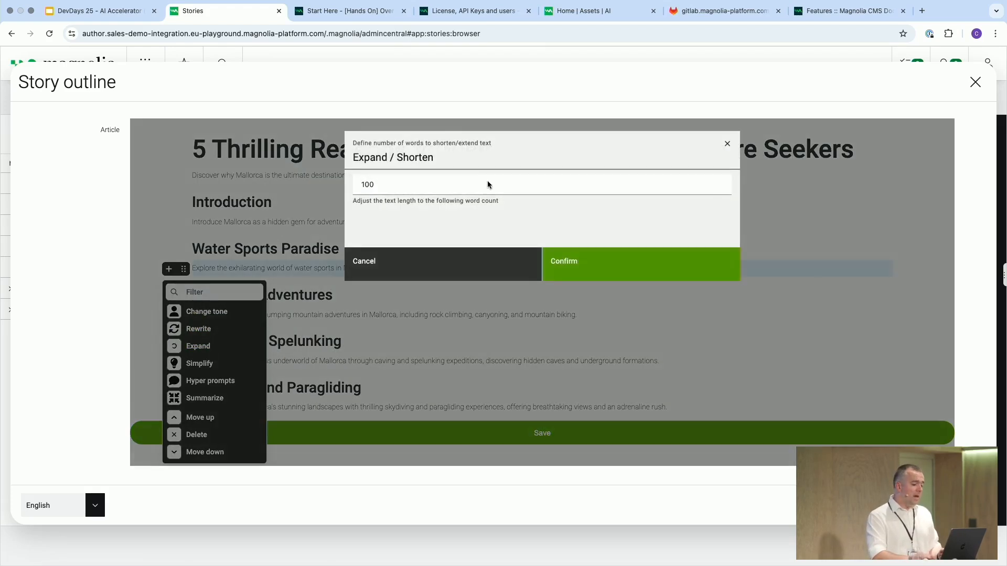
pyautogui.doubleClick(463, 182)
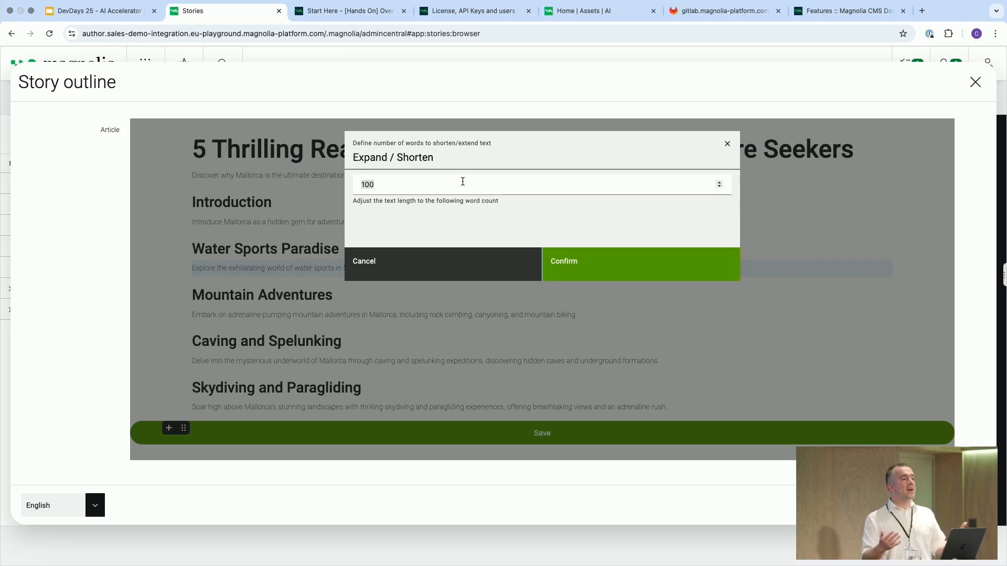
pyautogui.write('120')
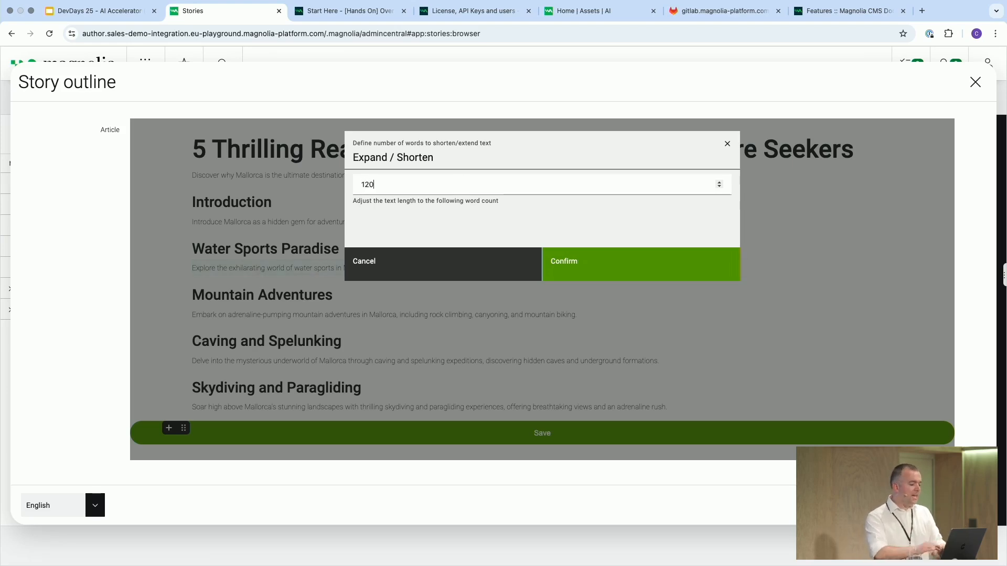
pyautogui.click(565, 262)
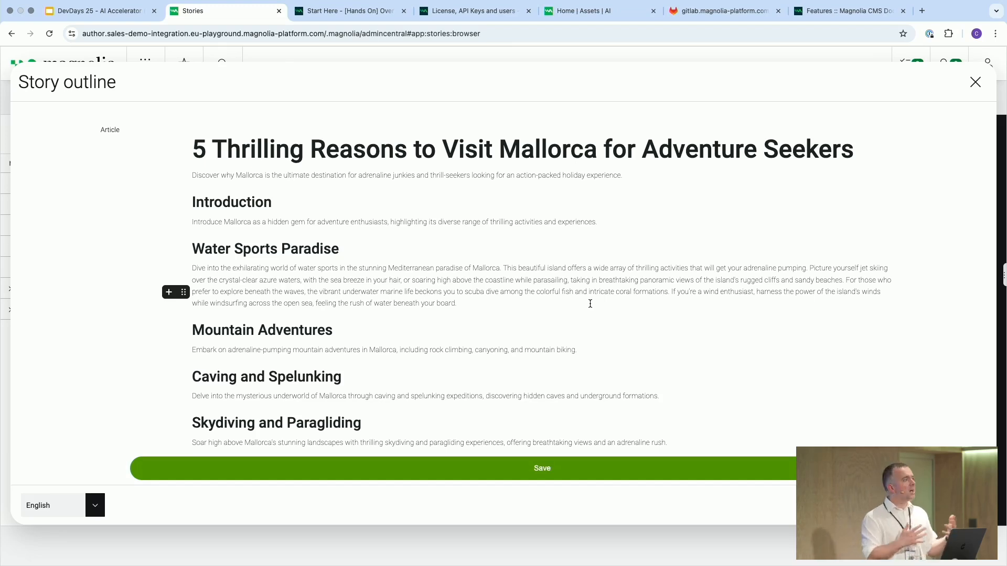
# - Look at the Hyper prompts options for the Water Sports Paradise paragraph without applying a prompt
pyautogui.click(439, 290)
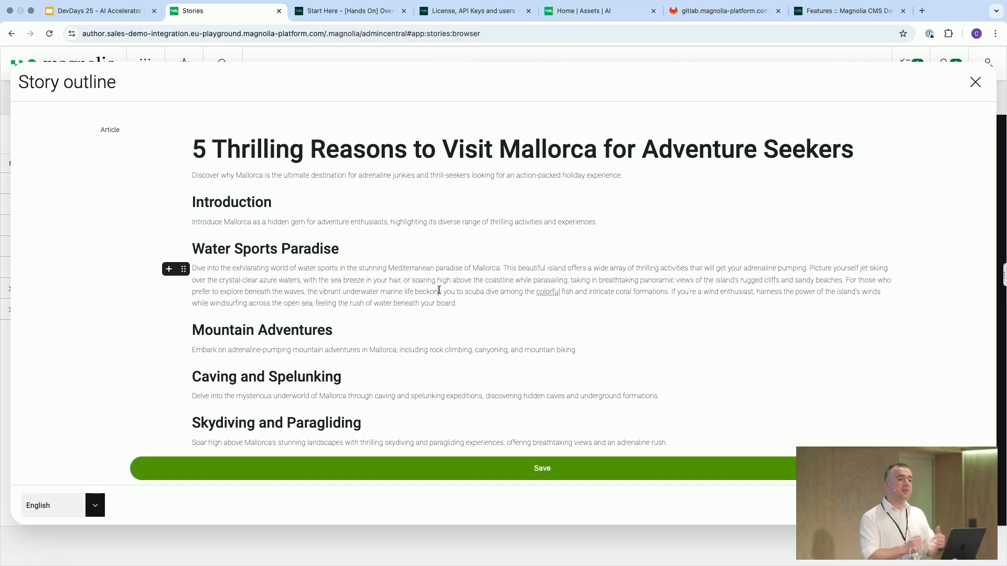
pyautogui.click(183, 269)
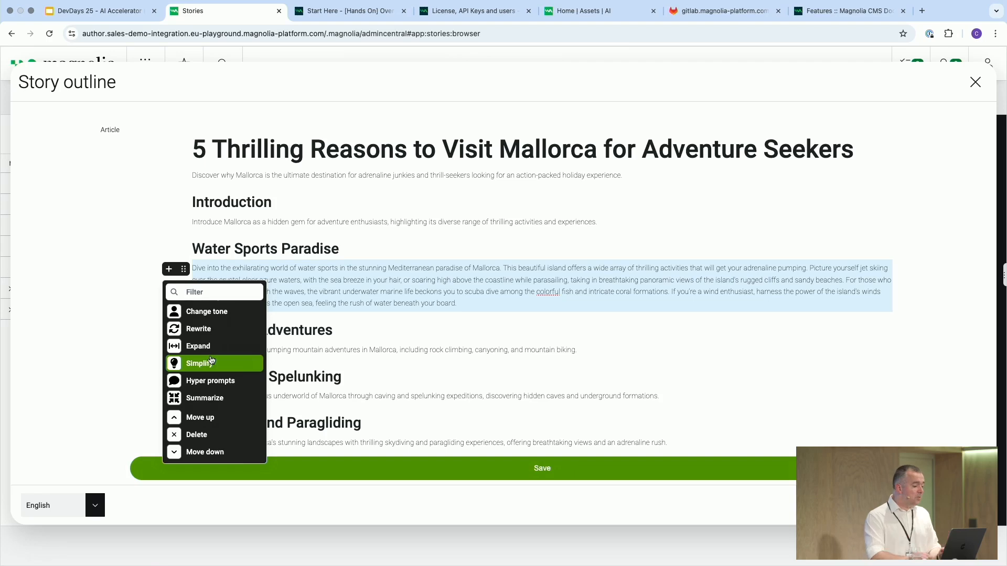
pyautogui.click(208, 382)
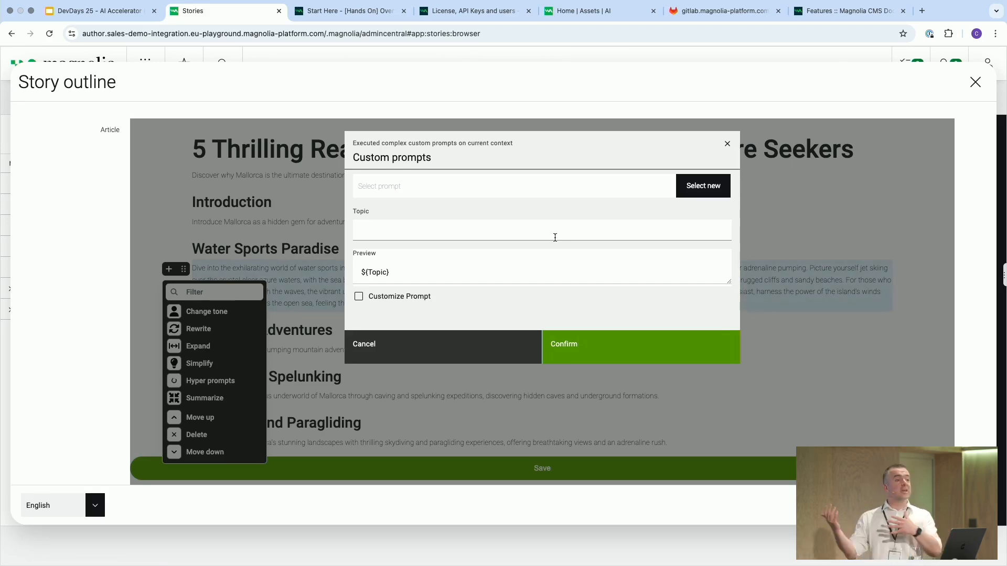
pyautogui.click(368, 347)
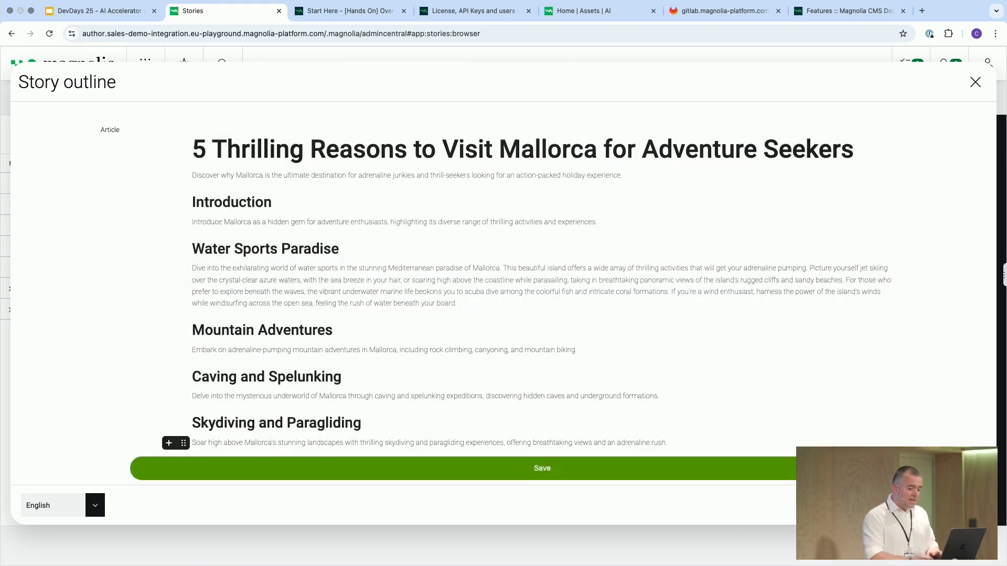
# - Save the generated article as a story and select it in the stories list
pyautogui.click(591, 465)
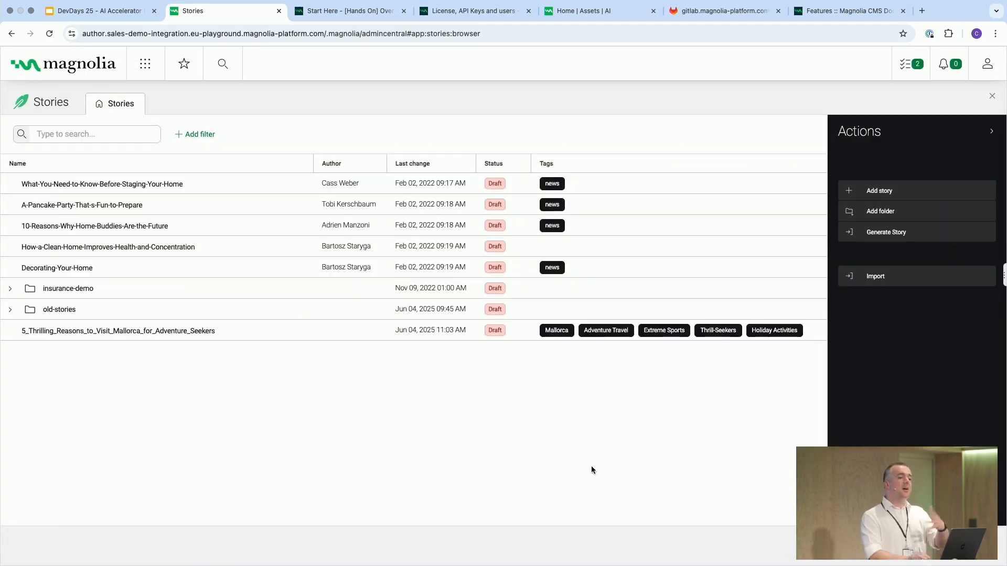
pyautogui.click(179, 336)
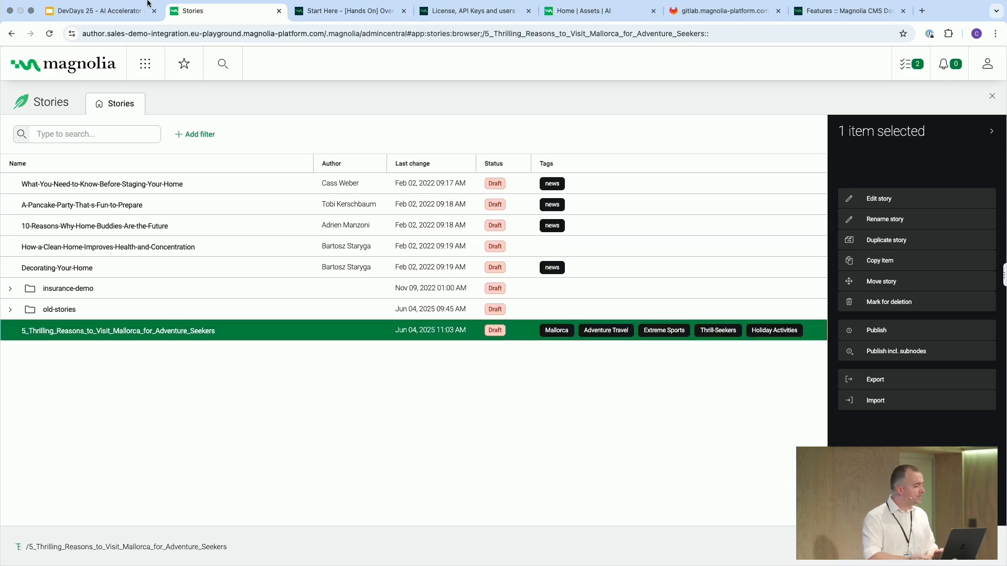
# - Switch to the DevDays 25 presentation in Google Slides and advance to the quote slide about speeding up content creation
pyautogui.click(102, 11)
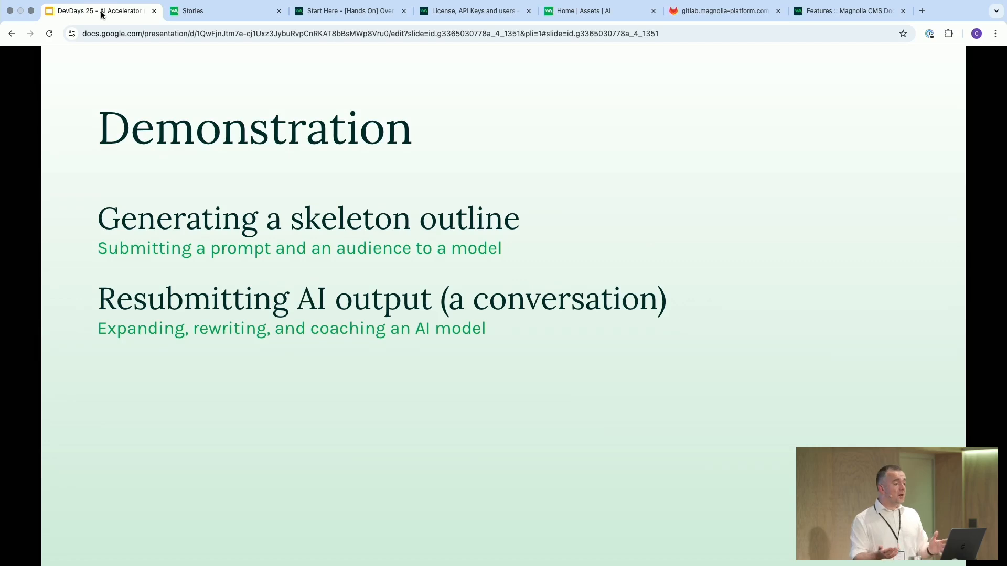
pyautogui.press('Right')
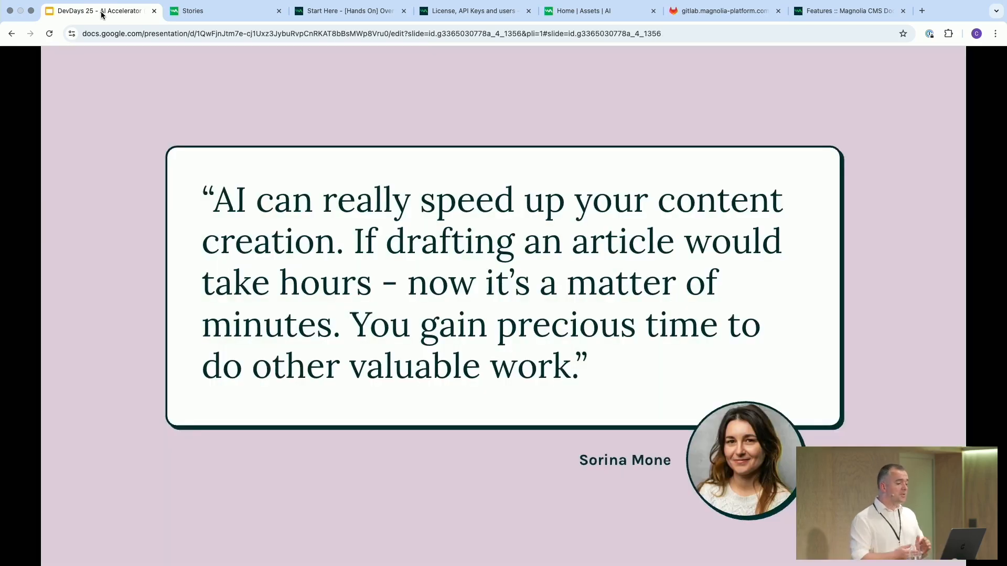